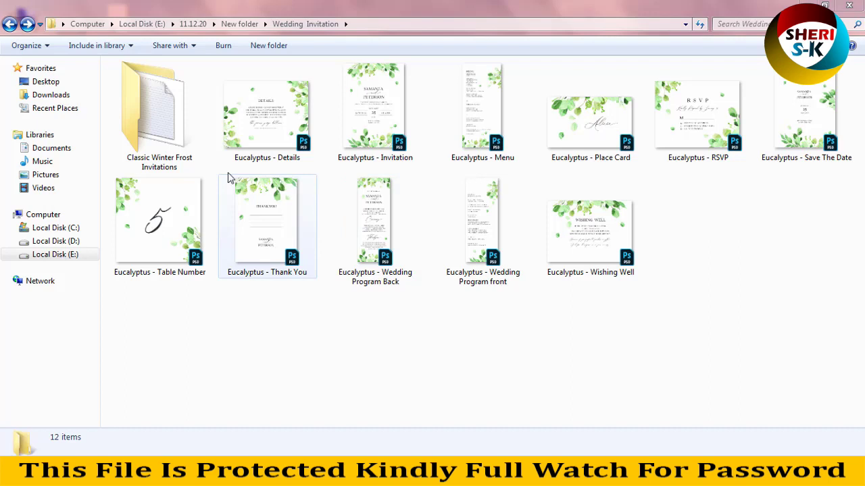
Browse into the Classic Winter Frost Invitations PSD folder, then return to the Wedding Invitation folder.
double_click(162, 105)
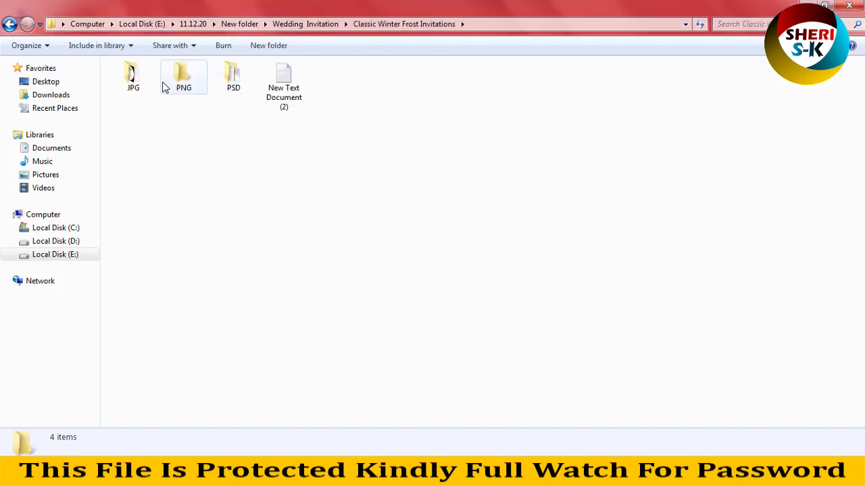
double_click(233, 78)
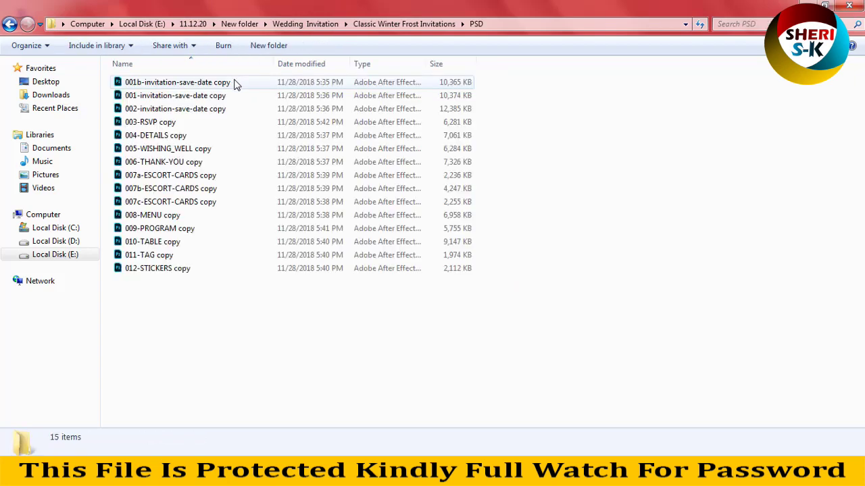
scroll(471, 239, "up", 4, "ctrl")
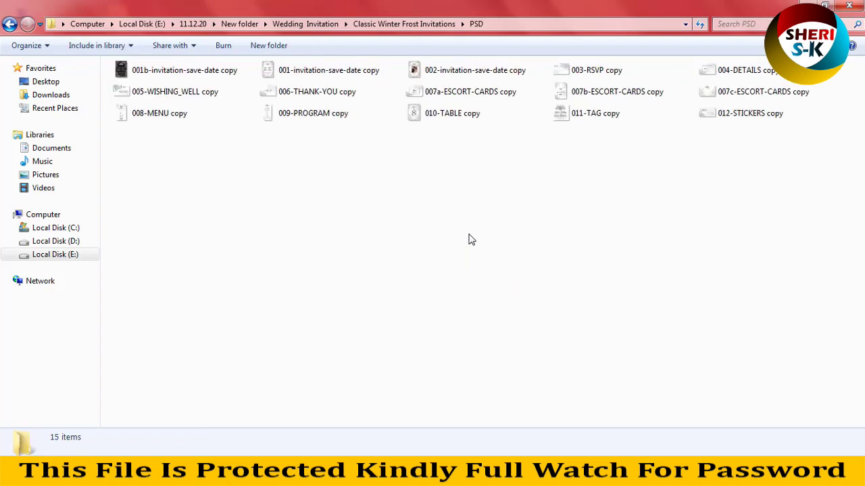
scroll(470, 236, "up", 1, "ctrl")
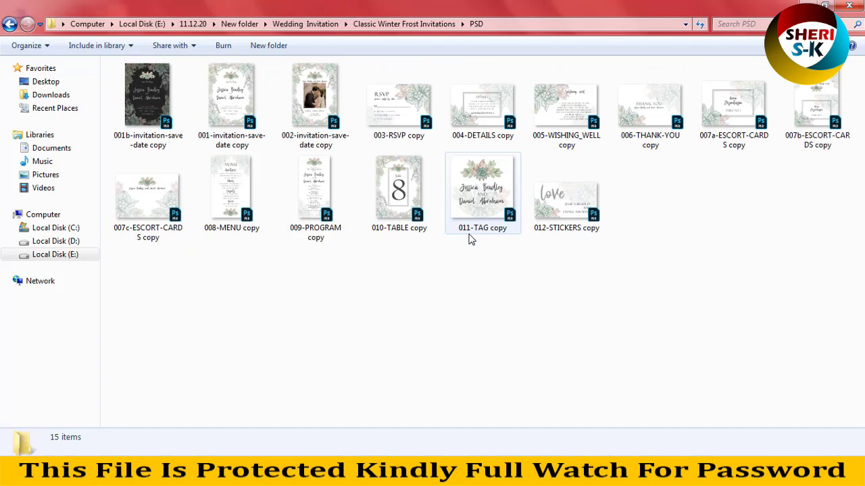
left_click(10, 24)
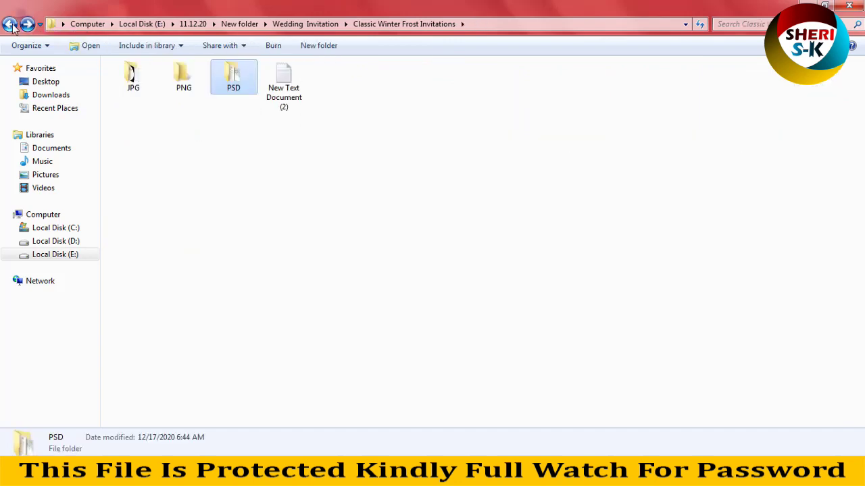
left_click(11, 24)
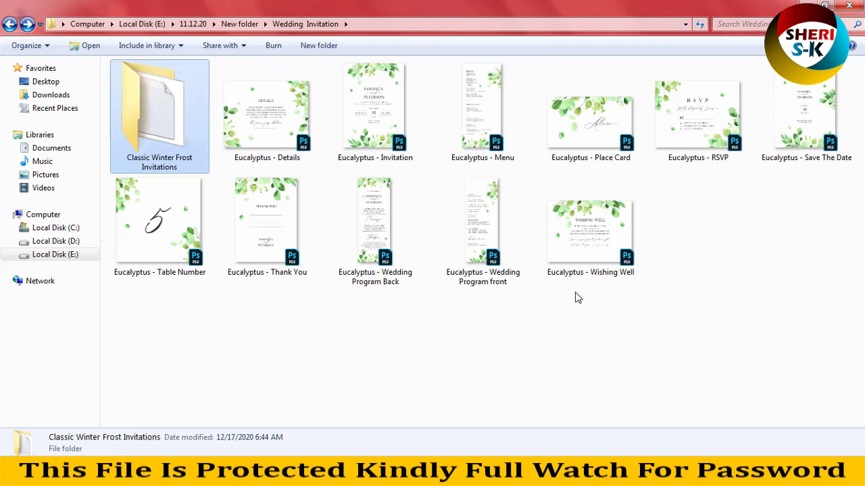
Preview the Eucalyptus - Details image, then the Invitation template.
right_click(251, 106)
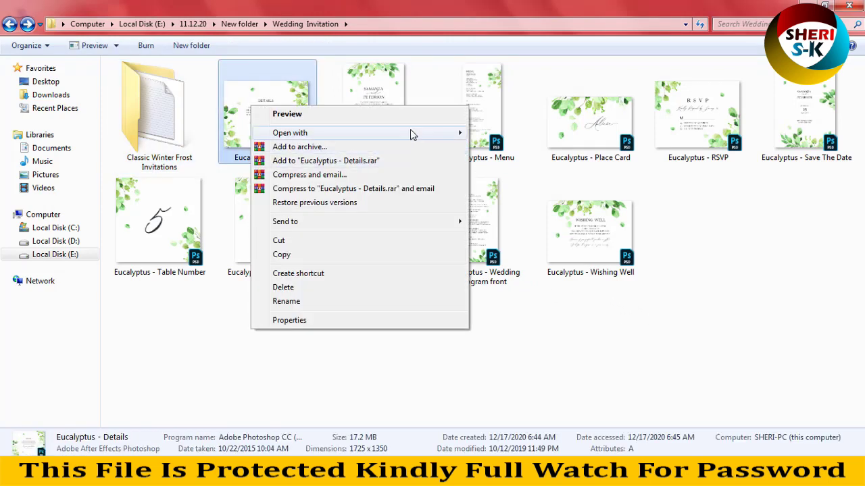
left_click(318, 115)
scroll(417, 169, "up", 1)
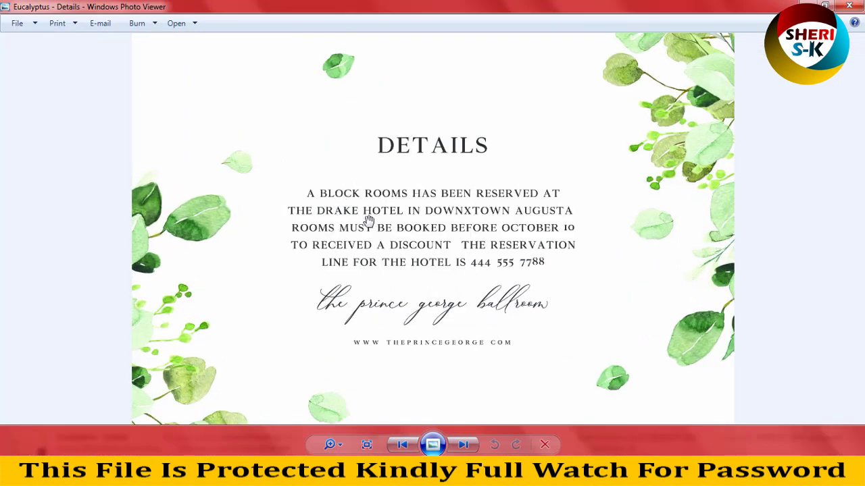
scroll(384, 298, "down", 1)
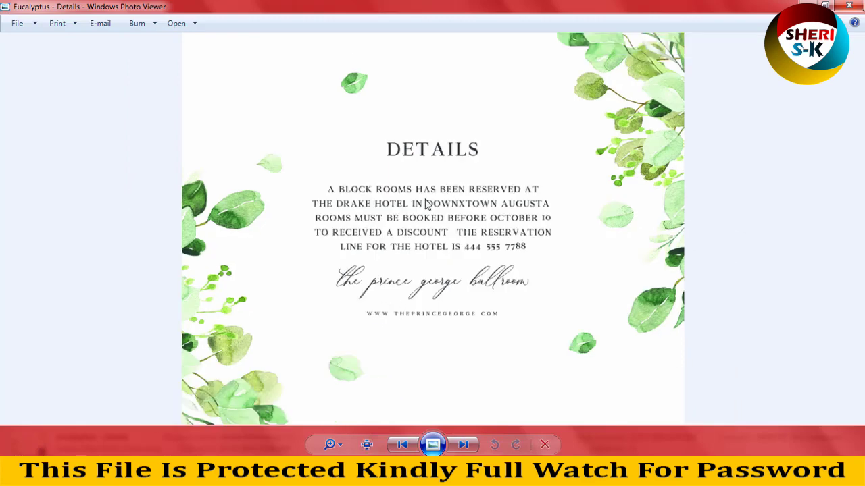
left_click(465, 445)
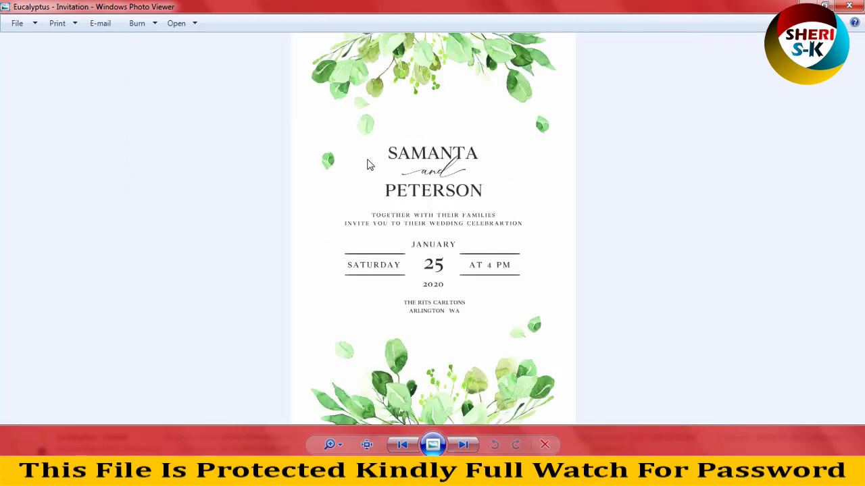
scroll(451, 320, "up", 2)
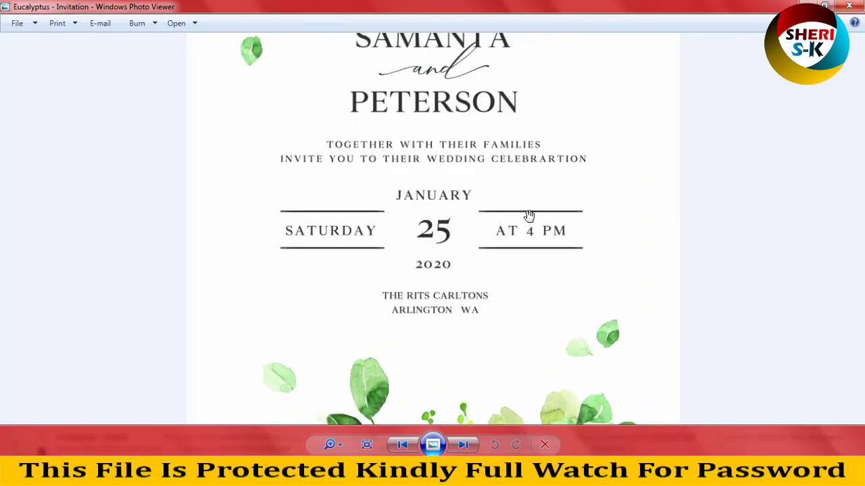
scroll(453, 323, "up", 1)
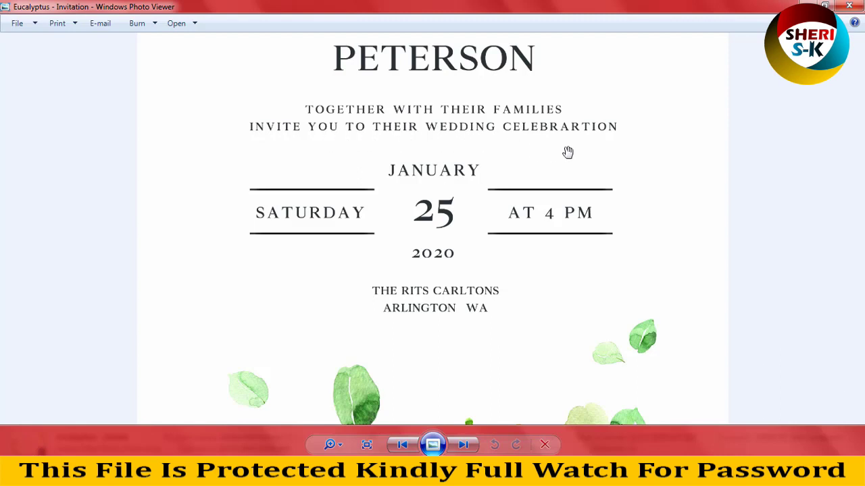
scroll(563, 158, "down", 3)
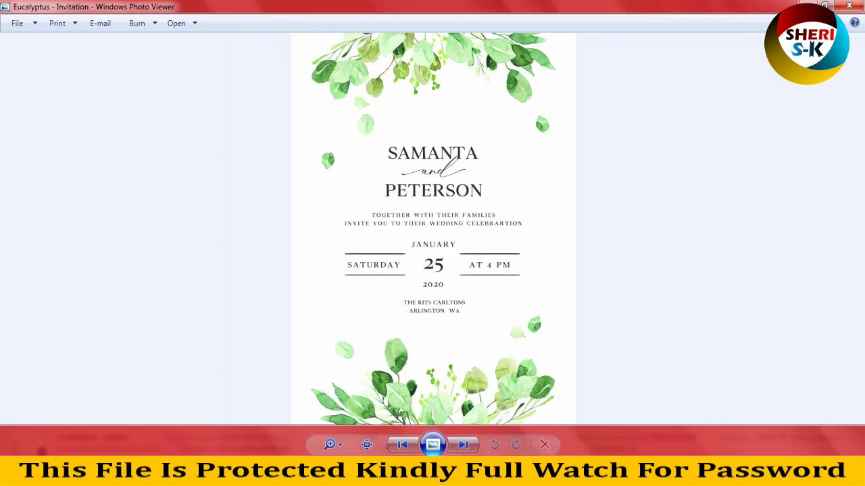
Read through the Menu template preview, panning down to the dessert section and bottom.
left_click(464, 446)
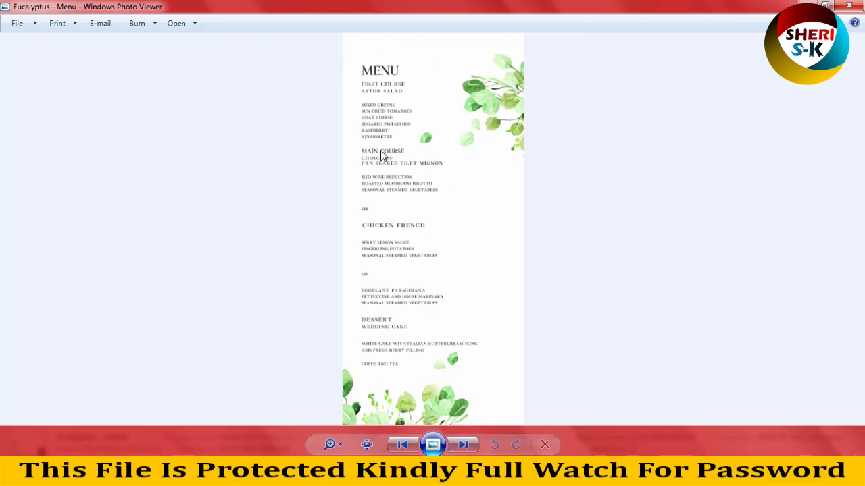
scroll(381, 156, "up", 5)
left_click_drag(402, 117, 419, 189)
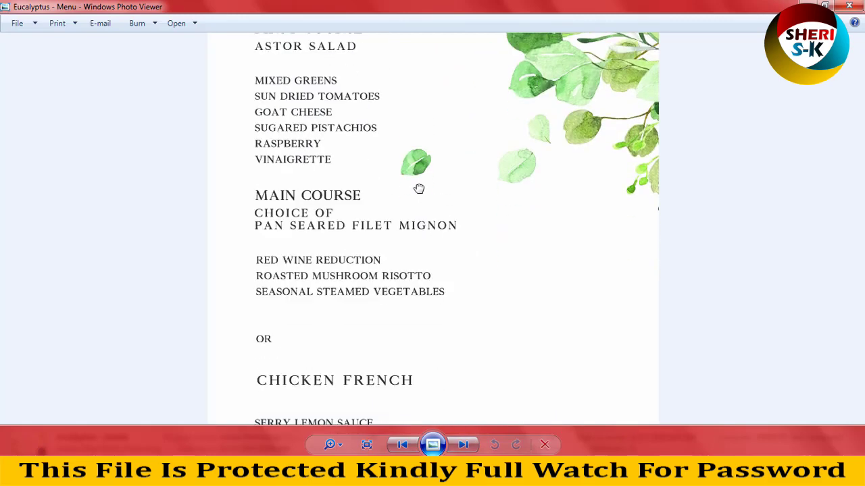
scroll(419, 188, "down", 10)
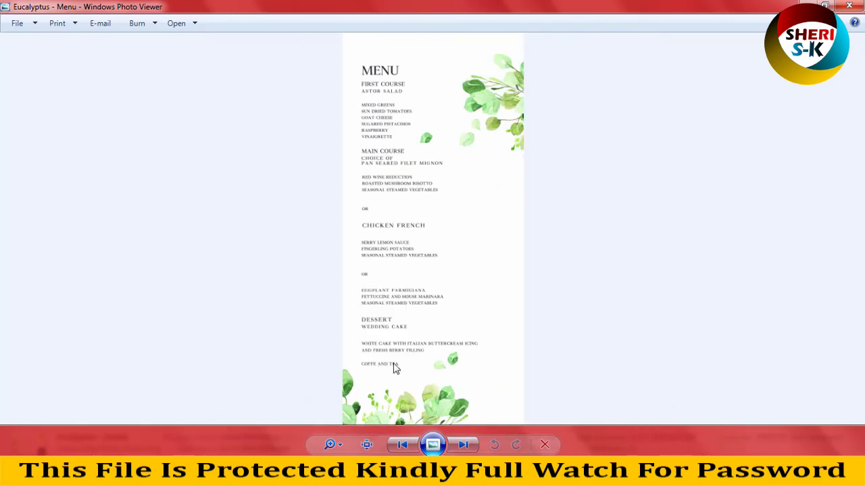
scroll(357, 311, "up", 5)
left_click_drag(357, 311, 368, 189)
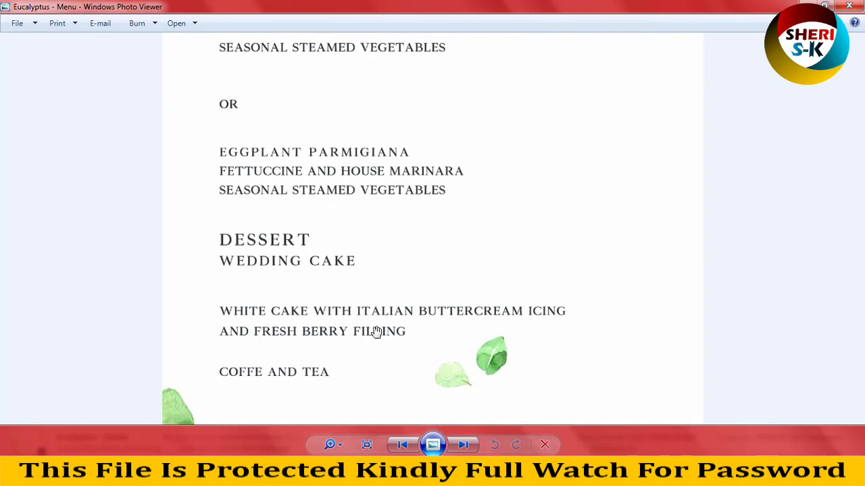
left_click_drag(376, 332, 383, 267)
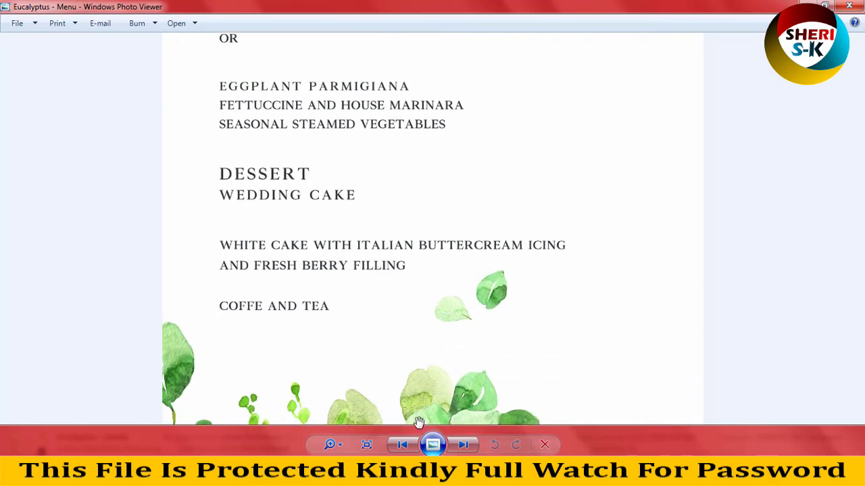
Flip through the remaining template previews, from Place Card around to Details.
left_click(464, 445)
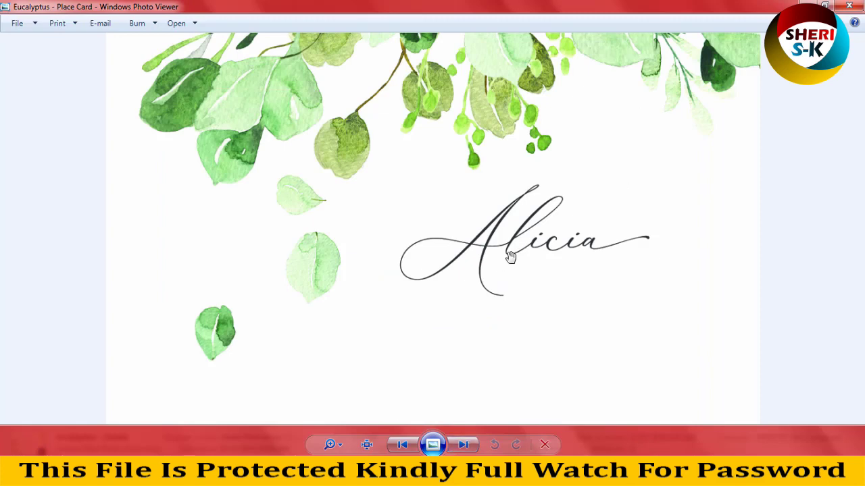
scroll(511, 257, "up", 3)
scroll(425, 285, "down", 3)
left_click(464, 446)
left_click(463, 446)
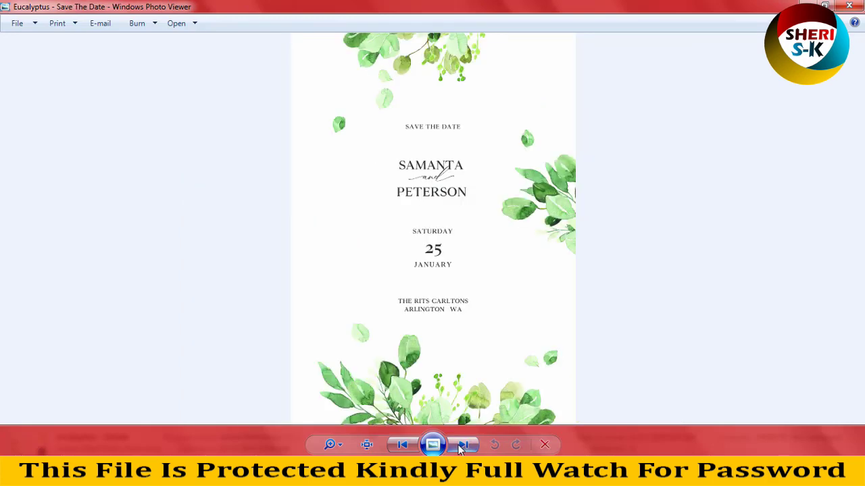
left_click(464, 446)
left_click(463, 445)
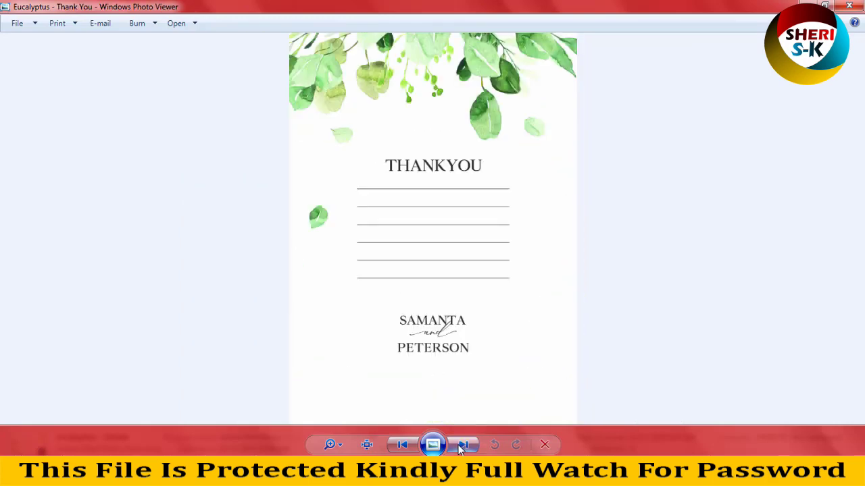
left_click(463, 446)
left_click(464, 446)
left_click(464, 446)
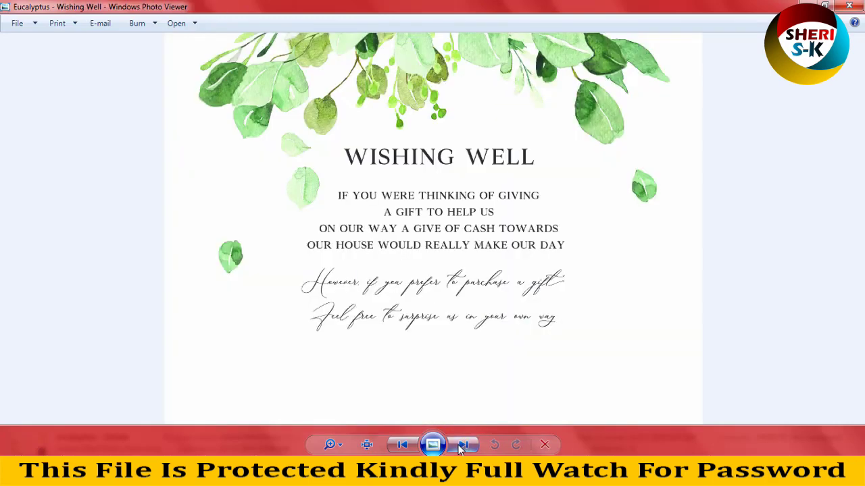
left_click(464, 446)
Close the image viewer and drag the Wedding Program front PSD into Photoshop.
left_click(859, 5)
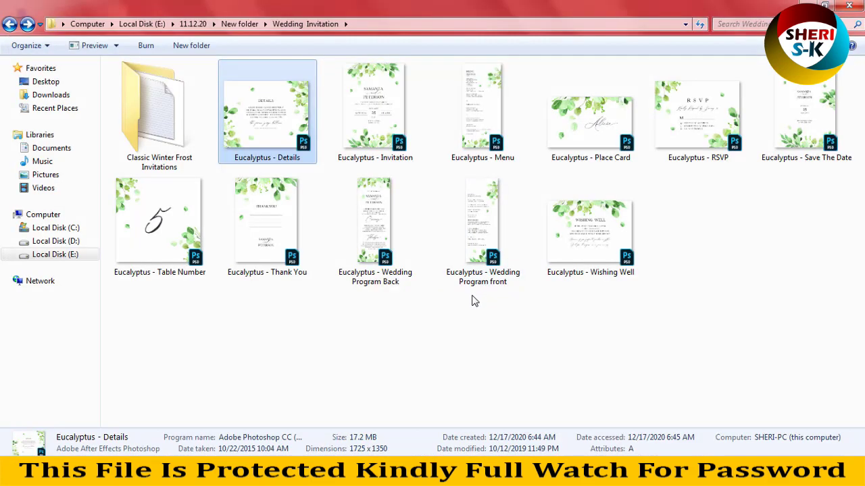
left_click(487, 223)
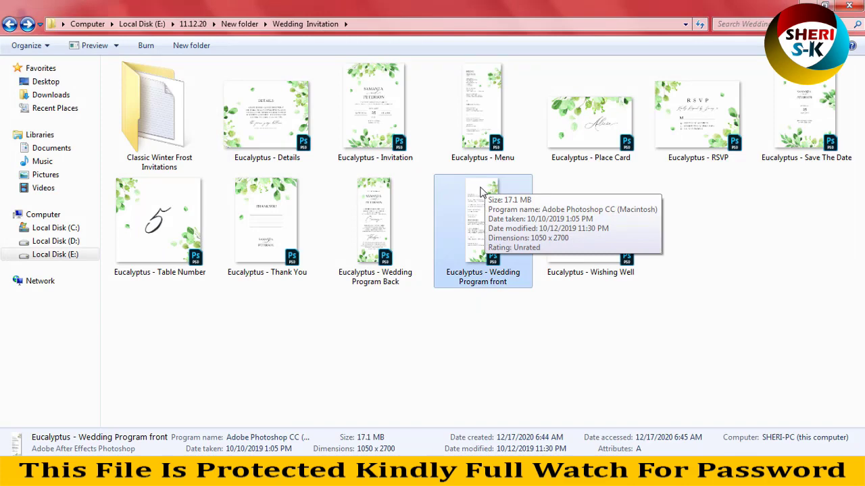
left_click_drag(481, 193, 311, 132)
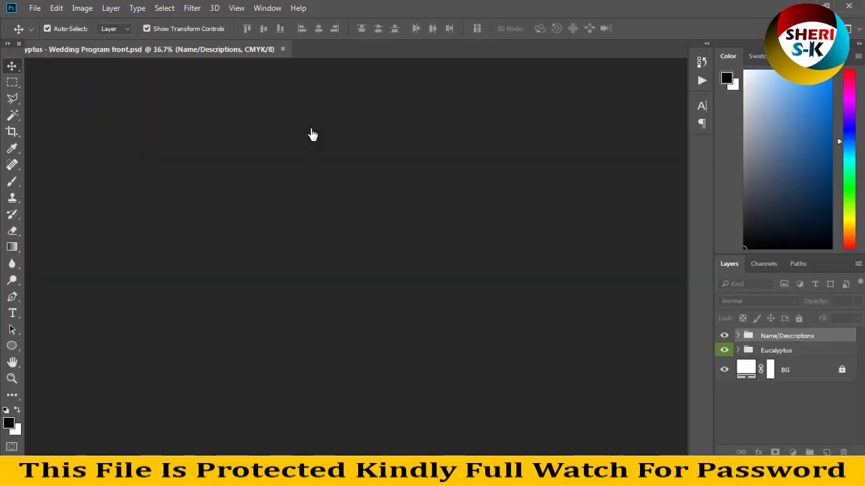
Zoom the document to 33.3% and select the eucalyptus leaves at the page bottom.
key("ctrl+plus")
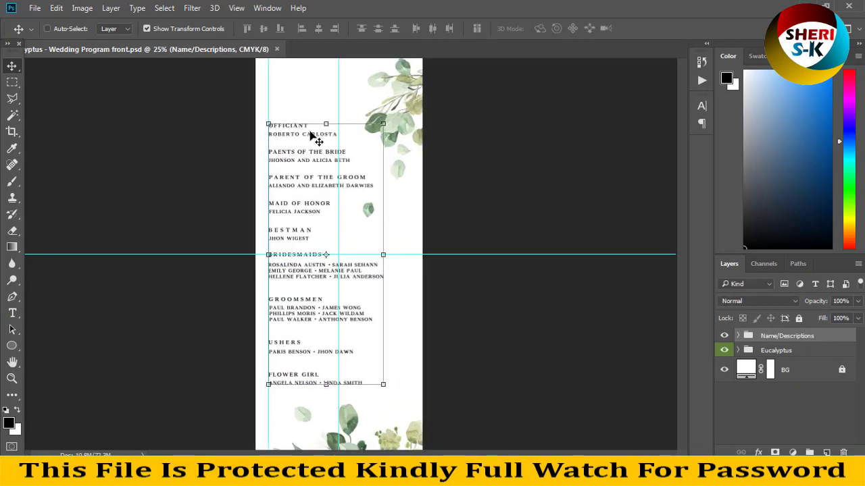
key("ctrl+plus")
scroll(340, 231, "down", 5)
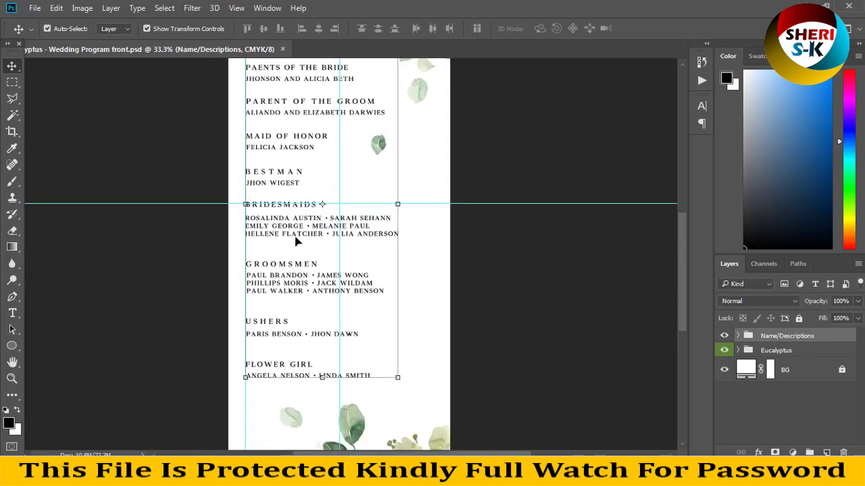
left_click(351, 372)
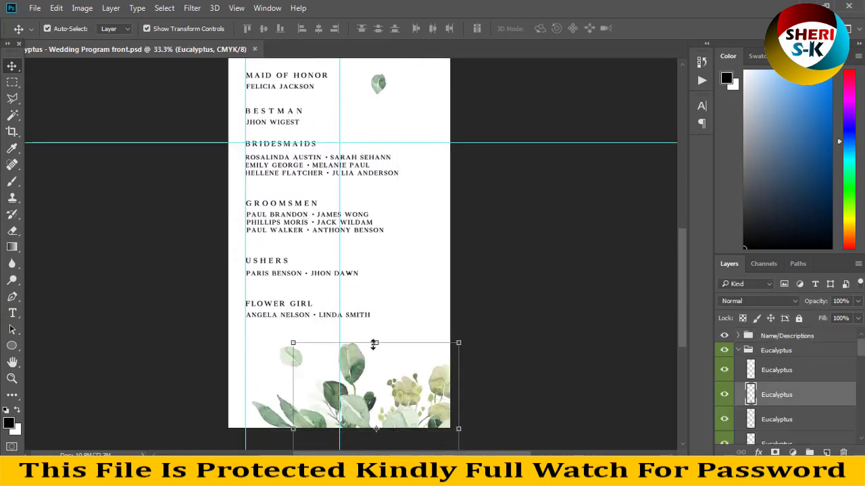
Test a Color Overlay on the eucalyptus layer with red and green shades, then cancel it.
left_click(758, 452)
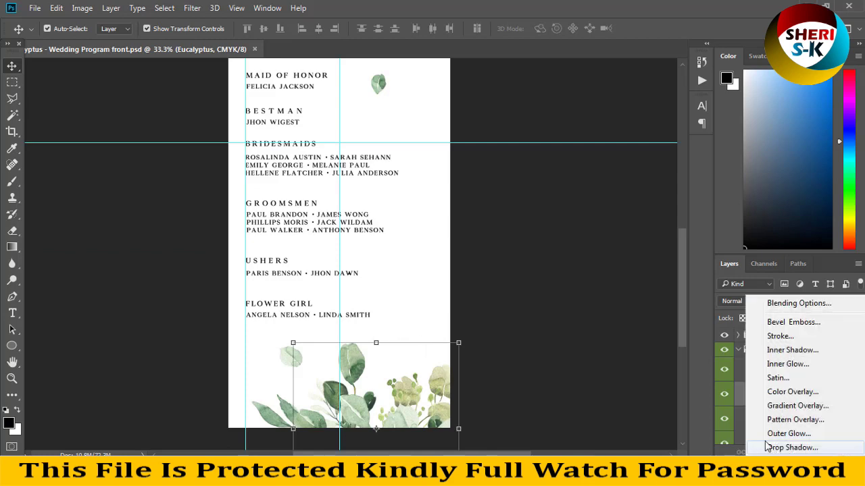
left_click(787, 394)
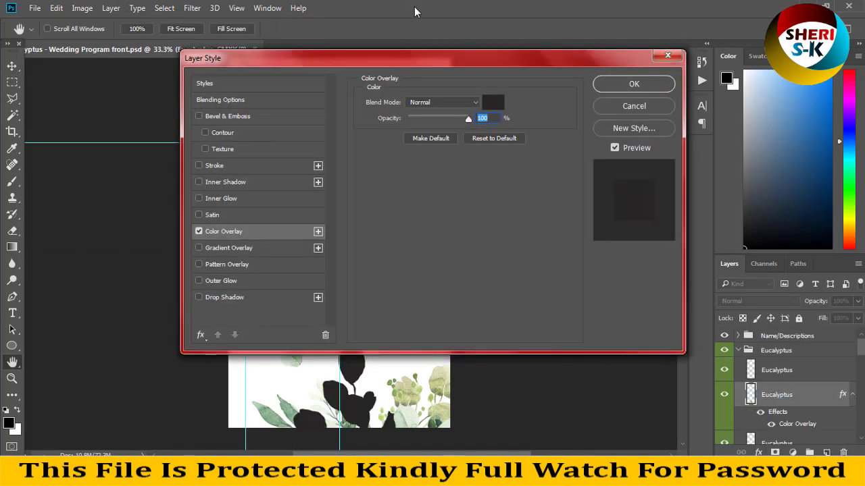
left_click_drag(426, 50, 757, 5)
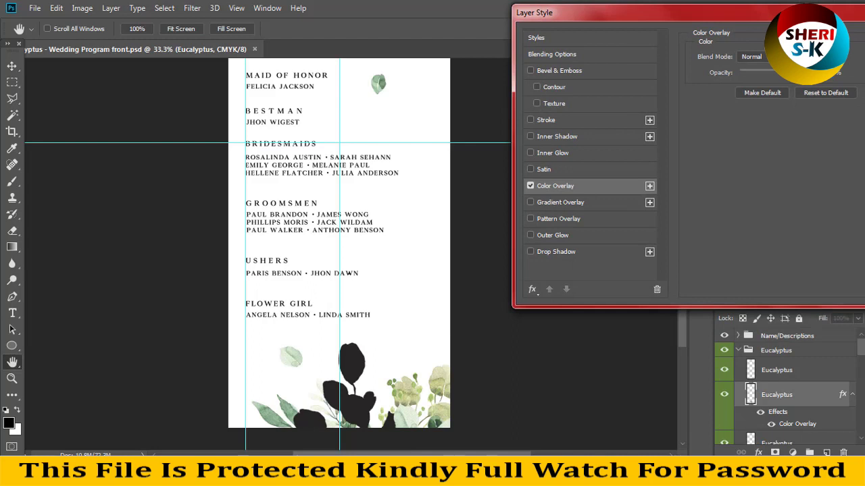
left_click(802, 57)
left_click(629, 191)
left_click(619, 216)
left_click(618, 230)
mouse_move(661, 172)
left_mouse_down()
mouse_move(660, 294)
mouse_move(661, 282)
left_mouse_up()
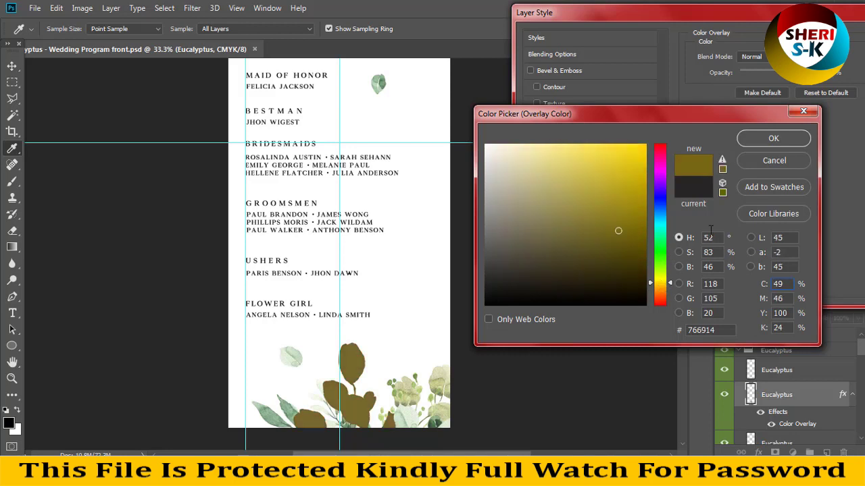
left_click(774, 160)
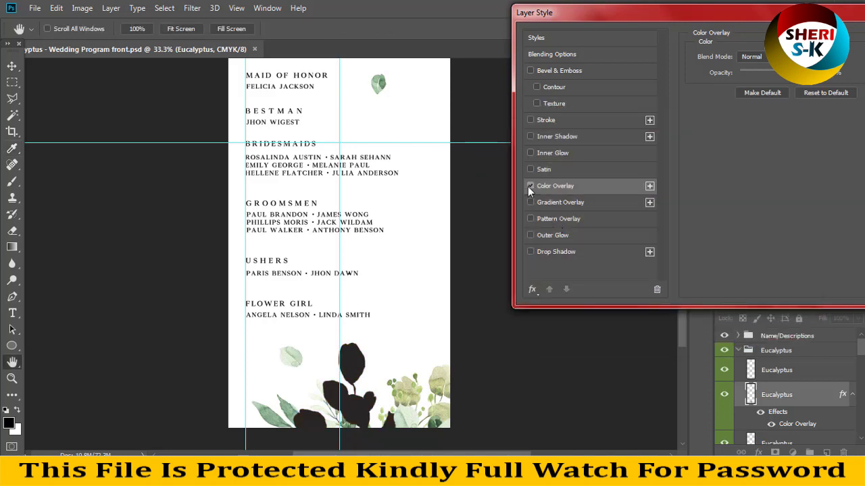
Replace the Color Overlay with a Gradient Overlay and try dark and blue presets.
left_click(528, 187)
left_click(557, 201)
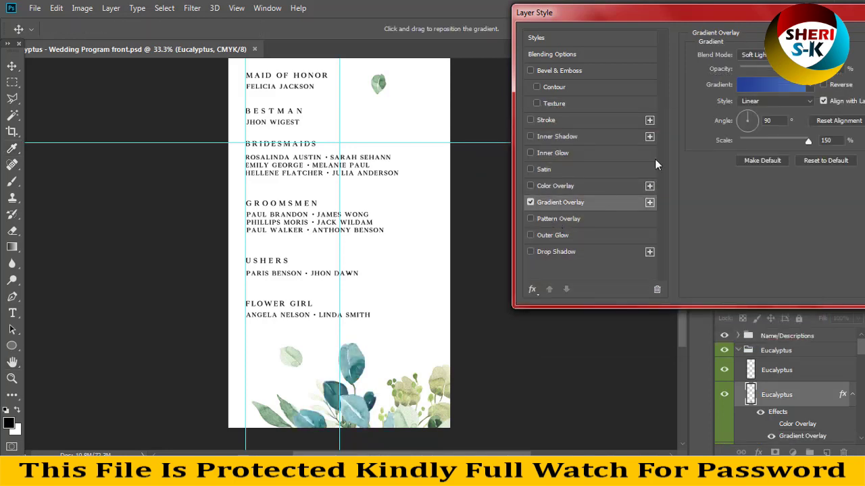
left_click(809, 85)
scroll(639, 242, "down", 3)
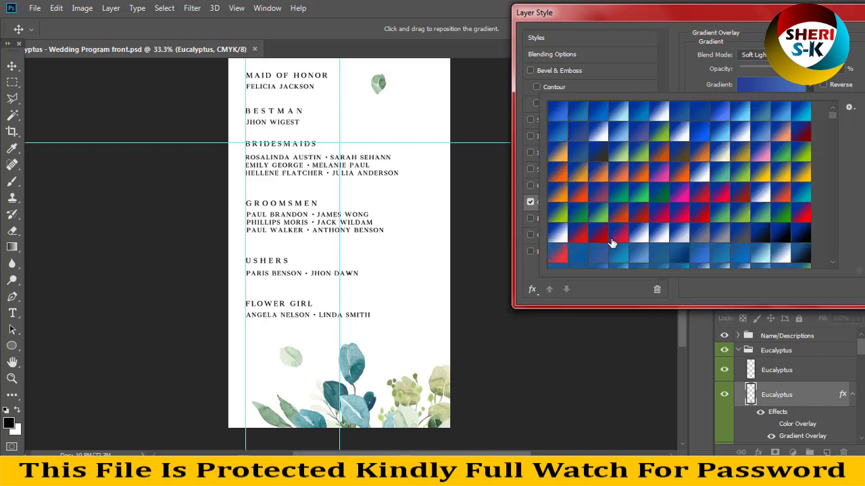
scroll(639, 237, "down", 3)
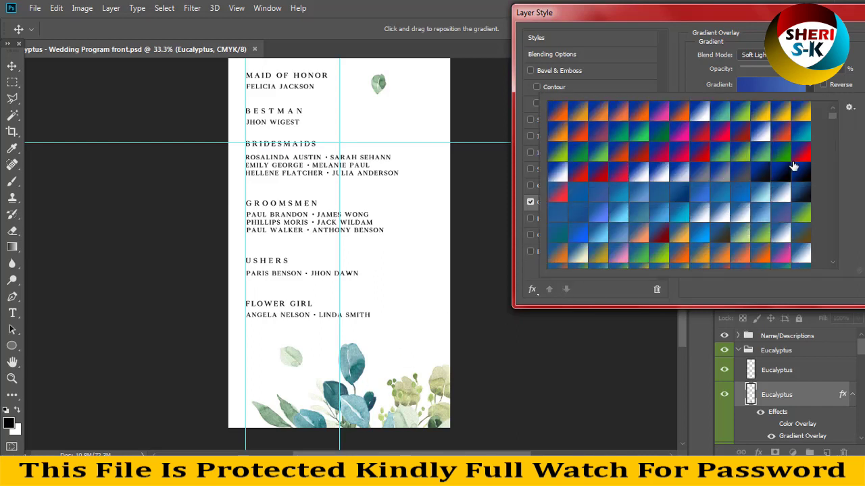
left_click(800, 172)
left_click(800, 193)
left_click(700, 233)
Apply the solid red gradient preset, confirm the layer style, and deselect the eucalyptus.
scroll(639, 222, "down", 3)
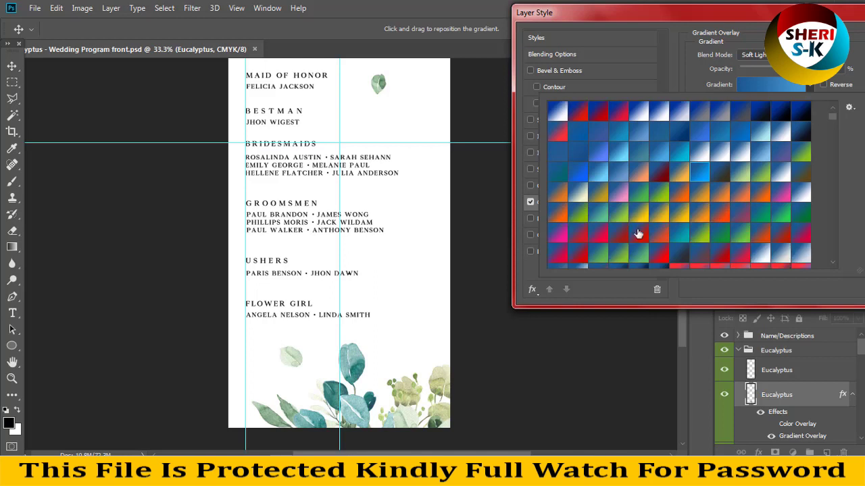
left_click(658, 194)
scroll(666, 173, "down", 6)
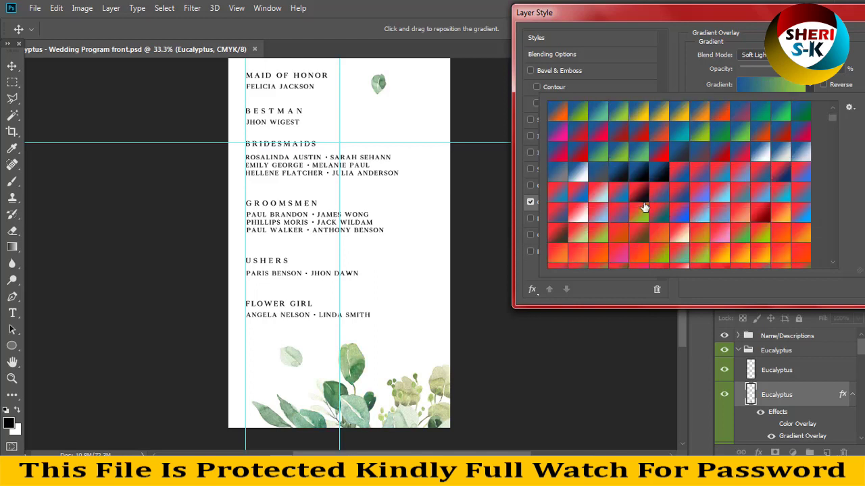
left_click(641, 213)
scroll(659, 229, "down", 3)
left_click(658, 212)
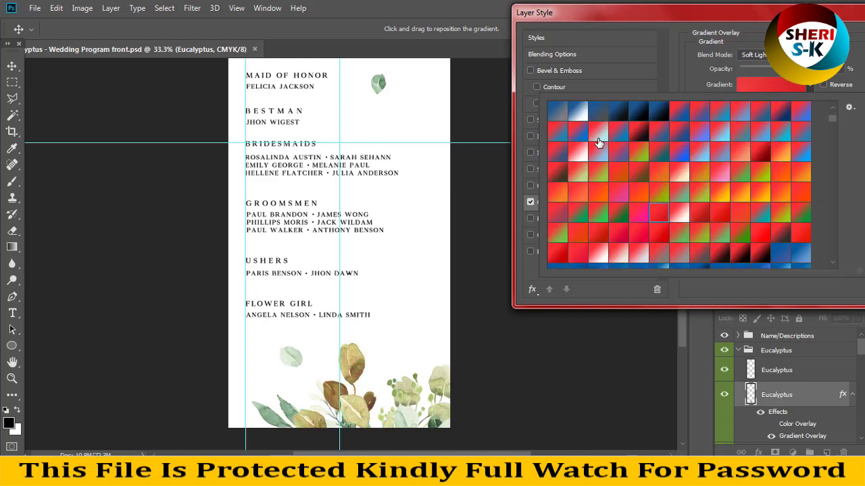
key("Return")
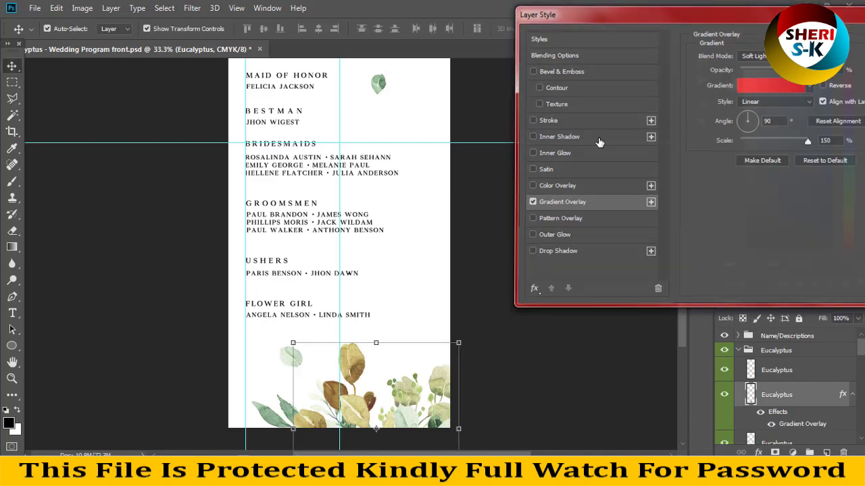
key("Return")
scroll(446, 135, "up", 3)
left_click(422, 163)
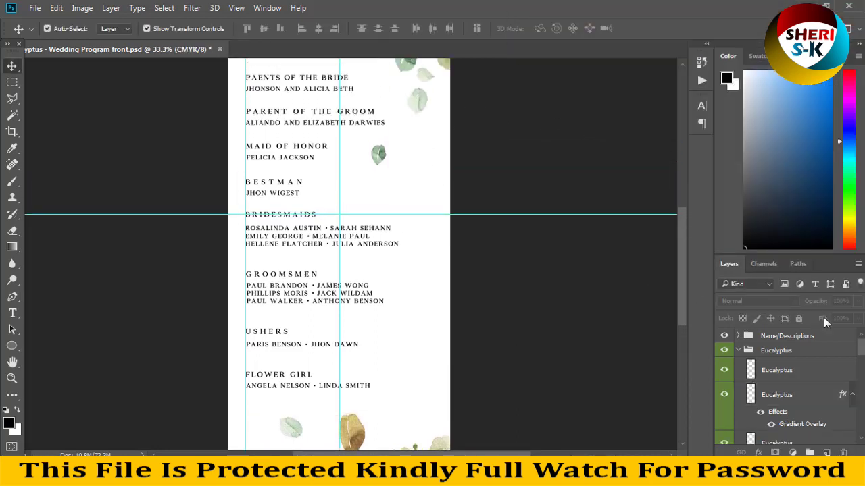
Select the BG layer and unlock it.
scroll(324, 212, "up", 1)
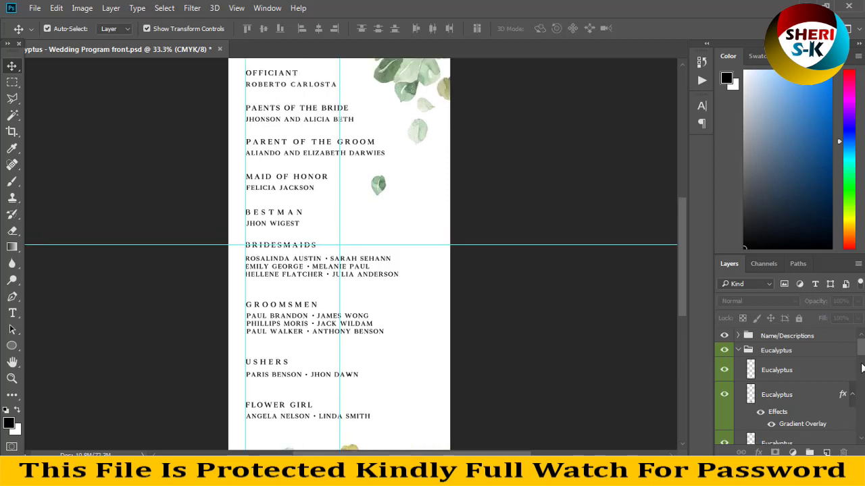
left_click_drag(862, 368, 860, 438)
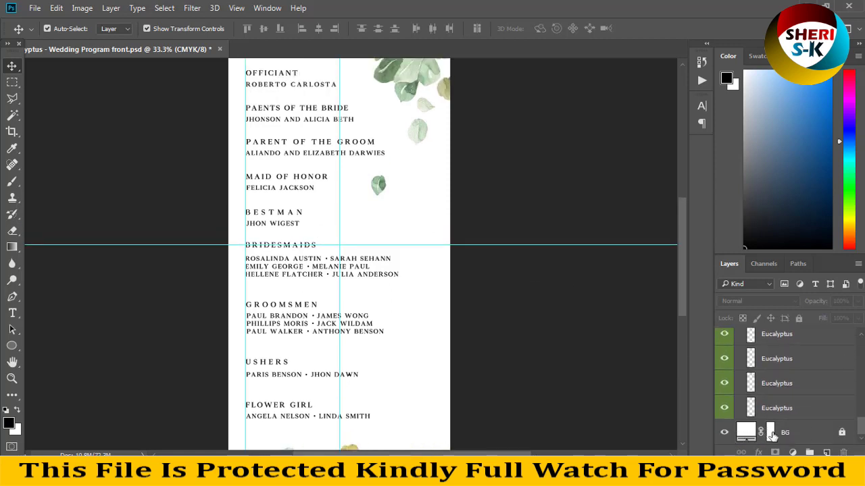
left_click(771, 433)
left_click(842, 434)
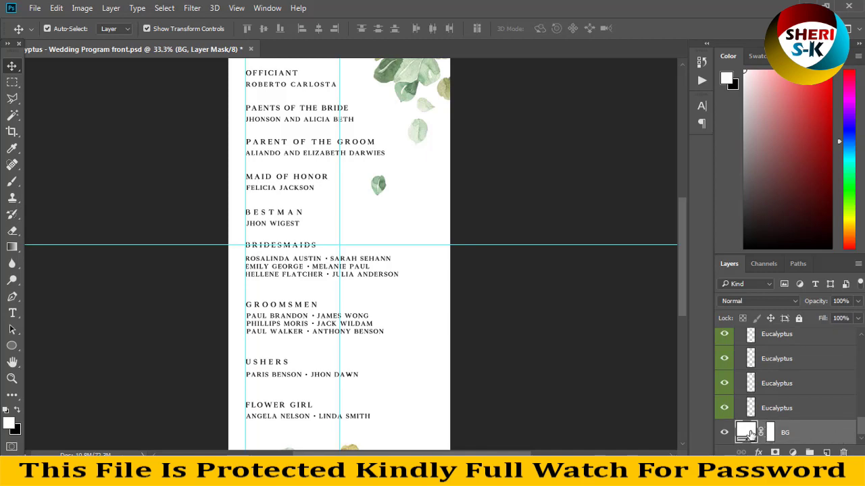
Try reddish-brown, pink and mauve background fills, then cancel to keep it white.
double_click(746, 433)
left_click_drag(604, 202, 555, 231)
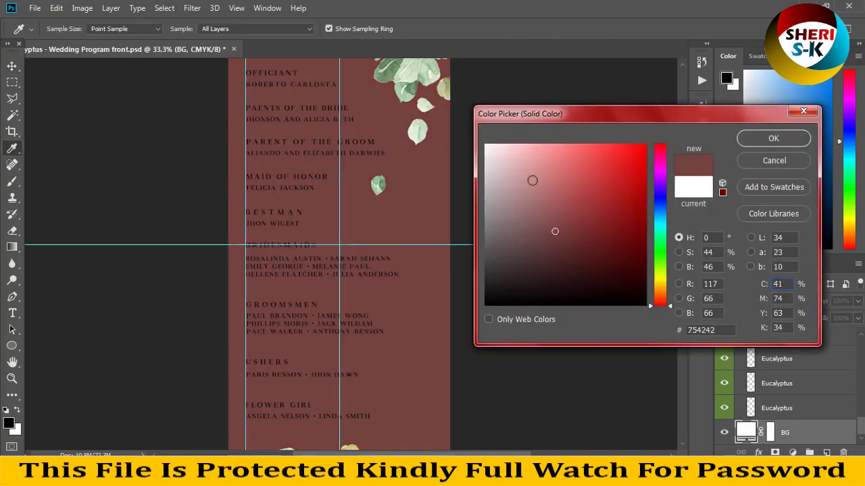
left_click(527, 153)
left_click(527, 223)
left_click(756, 162)
Return to the Move tool and choose File > Open.
key("v")
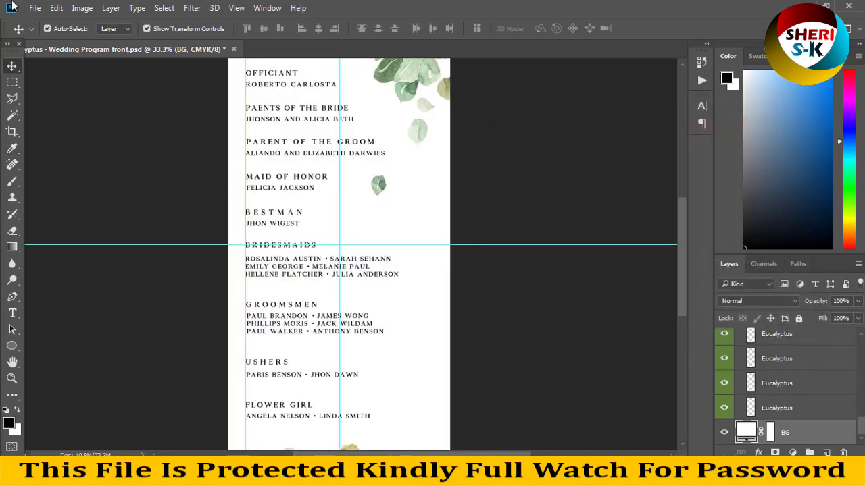
left_click(31, 8)
left_click(41, 31)
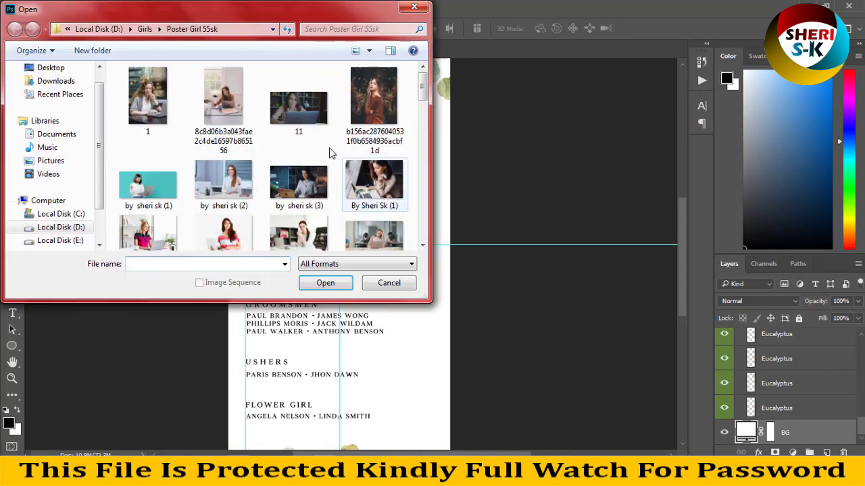
Open the portrait of the woman in orange, copy it into the wedding program, and close its window.
double_click(373, 98)
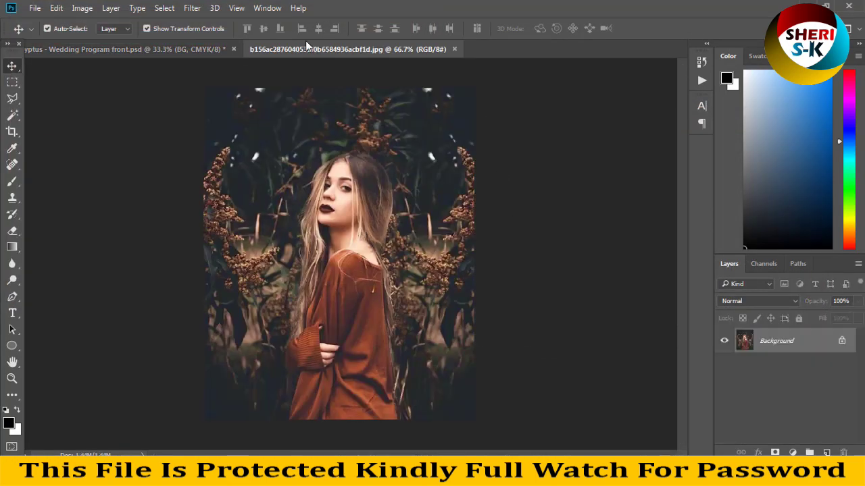
left_click_drag(305, 49, 472, 121)
left_click_drag(483, 196, 250, 178)
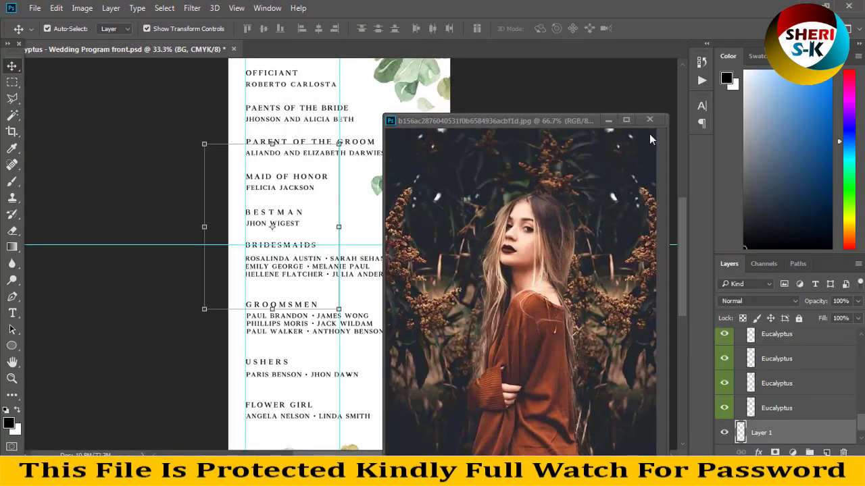
left_click(652, 126)
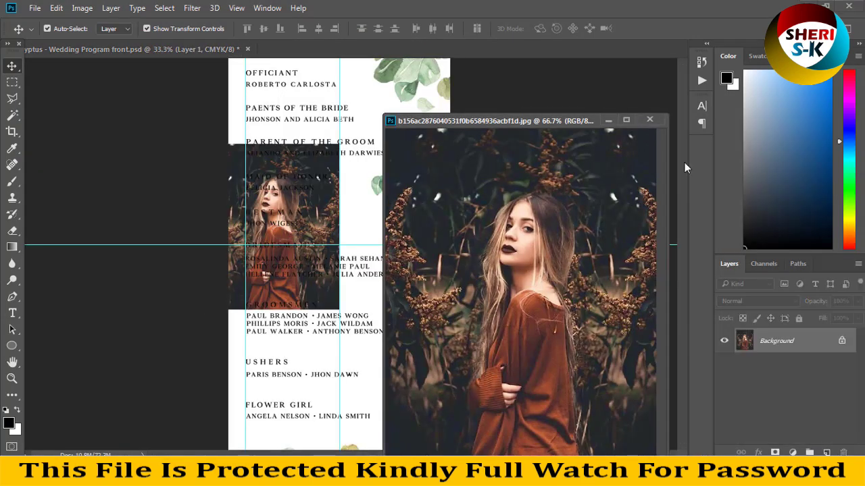
left_click(651, 122)
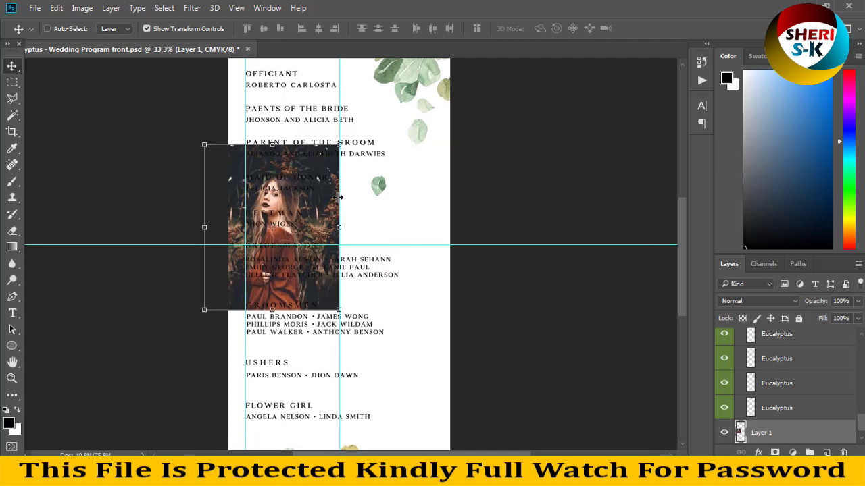
Scale the photo to about 342% and position it to cover the whole page.
key("ctrl+minus")
left_click_drag(337, 200, 615, 101)
left_click_drag(365, 248, 346, 335)
key("Return")
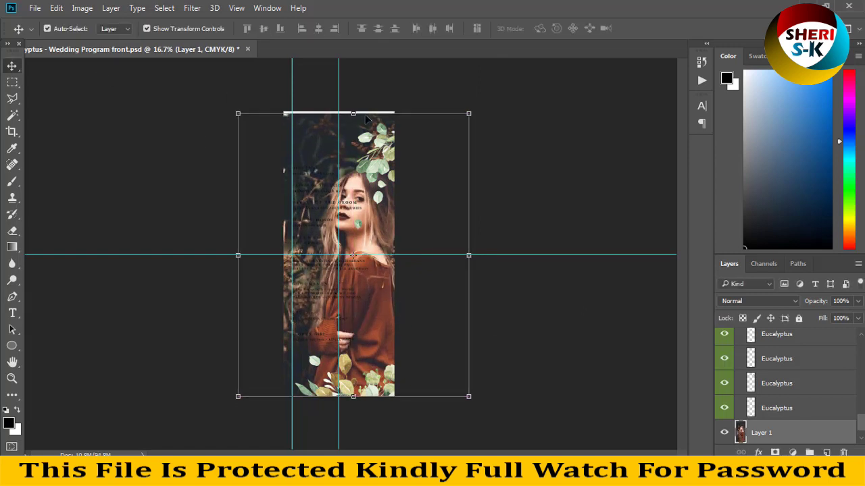
left_click_drag(365, 120, 366, 117)
key("Return")
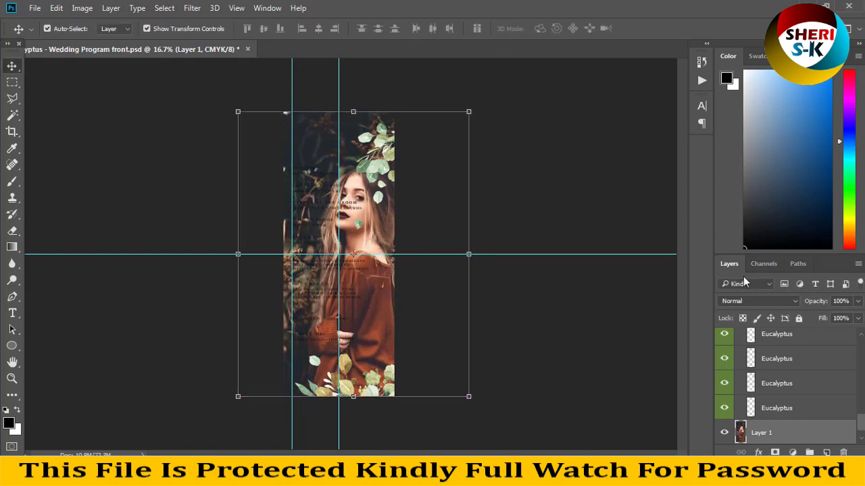
scroll(789, 381, "down", 1)
right_click(768, 404)
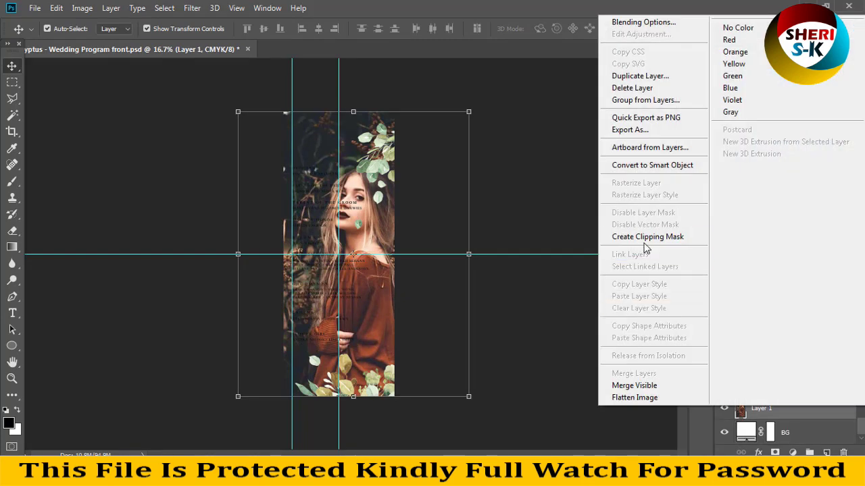
Clip the portrait's Layer 1 to BG and lower its opacity to 36%.
left_click(637, 237)
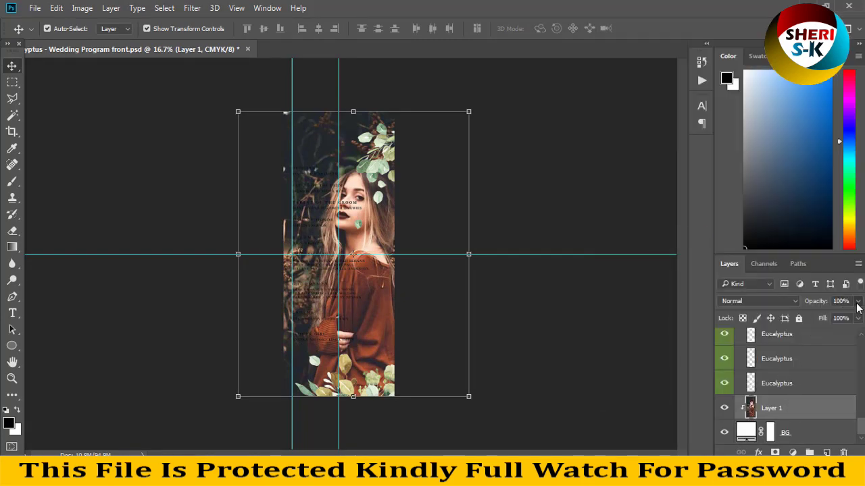
left_click_drag(857, 303, 818, 315)
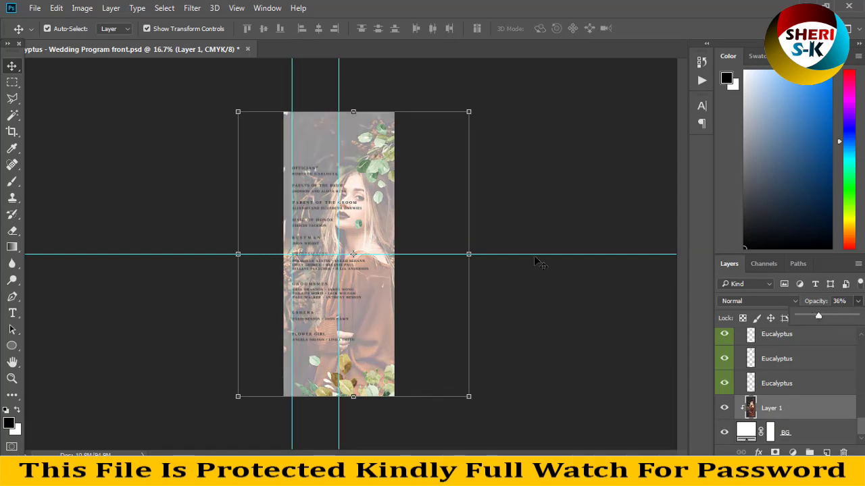
key("ctrl+plus")
key("ctrl+plus")
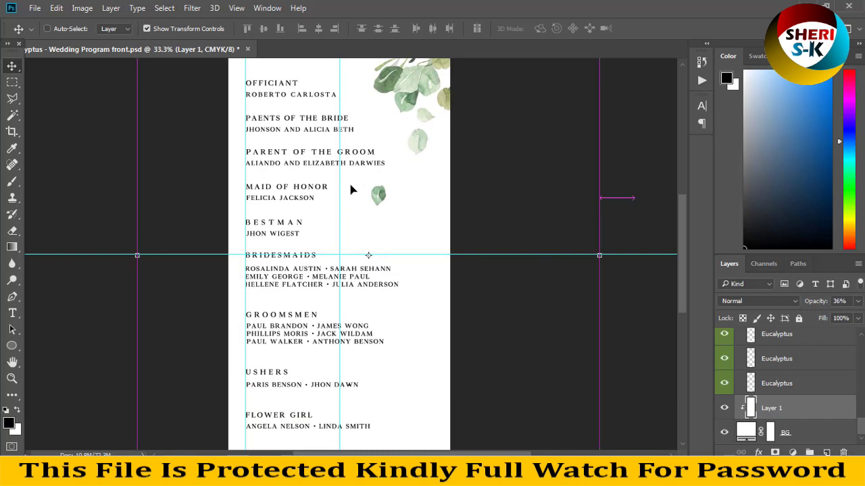
key("ctrl+z")
key("ctrl+minus")
key("ctrl+minus")
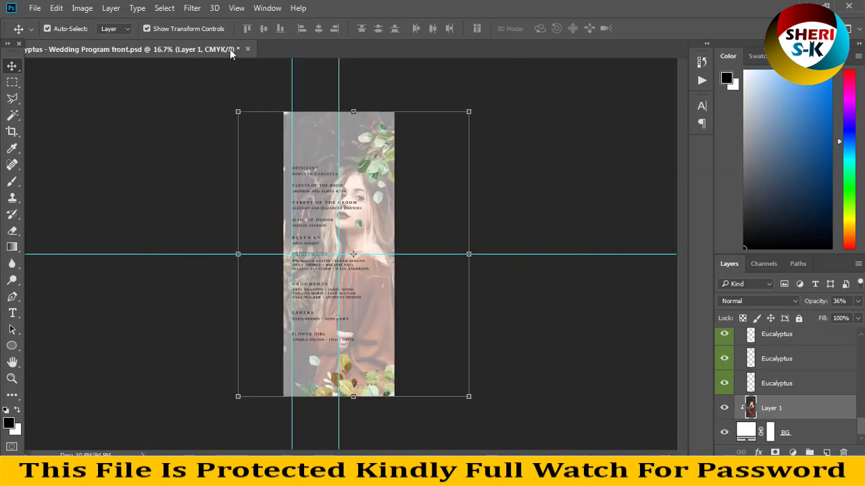
Close Wedding Program front unsaved and drag Eucalyptus - Invitation.psd into Photoshop.
left_click(247, 48)
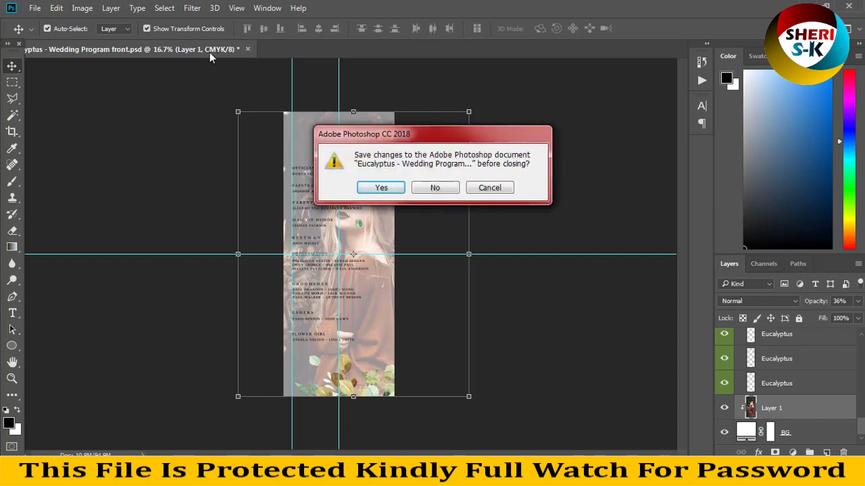
left_click(428, 190)
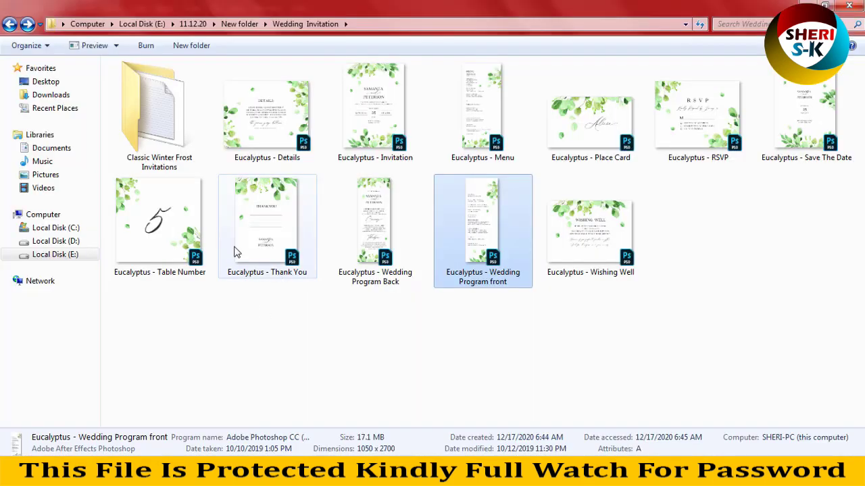
left_click(379, 101)
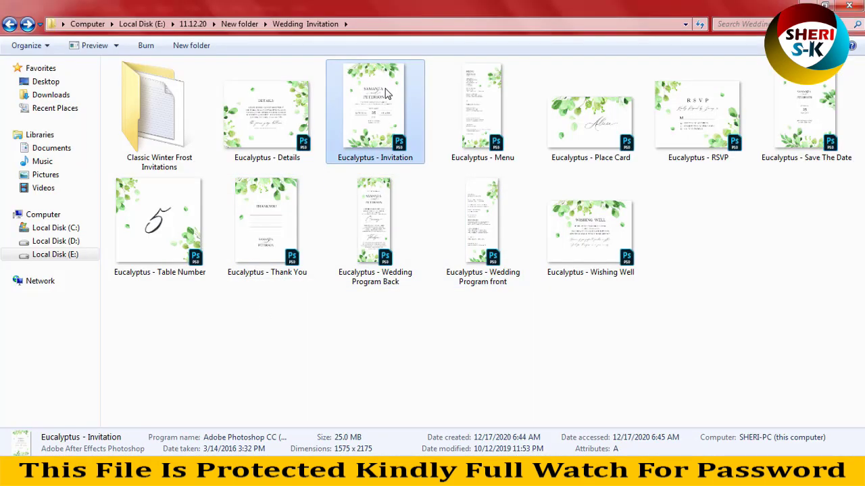
left_click_drag(387, 95, 269, 256)
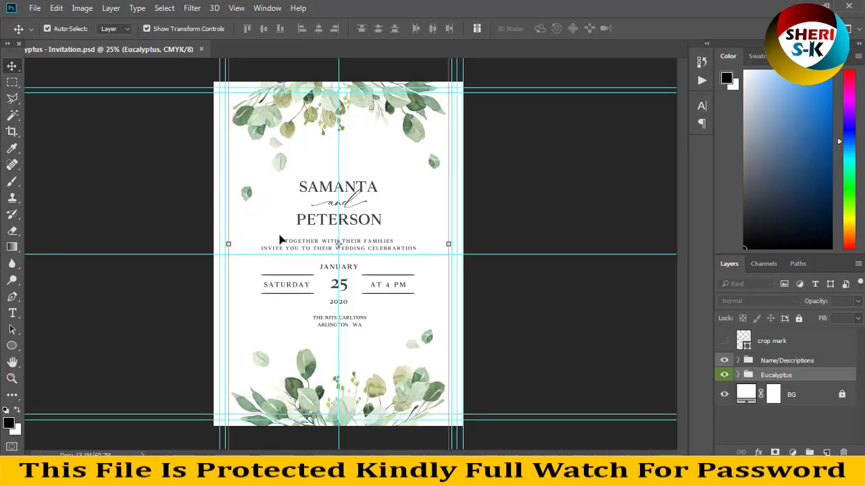
Start editing the invitation's top name with the Type tool, accepting font substitution.
left_click(334, 194)
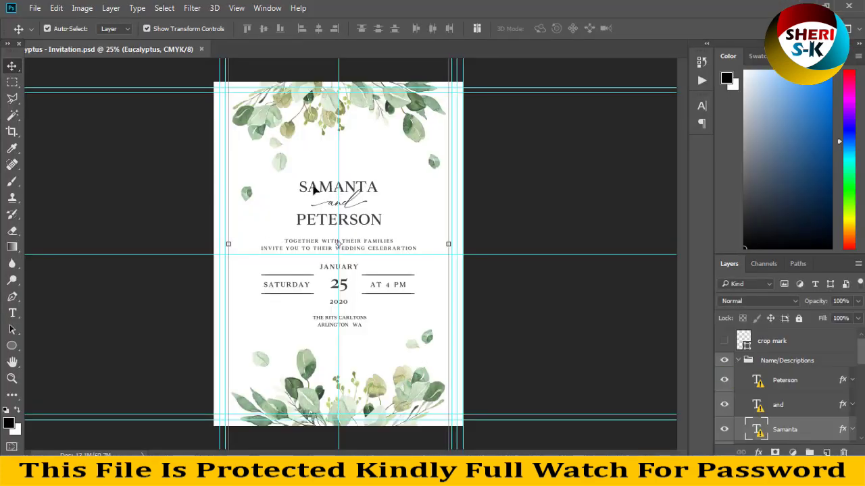
left_click(12, 313)
left_click(338, 203)
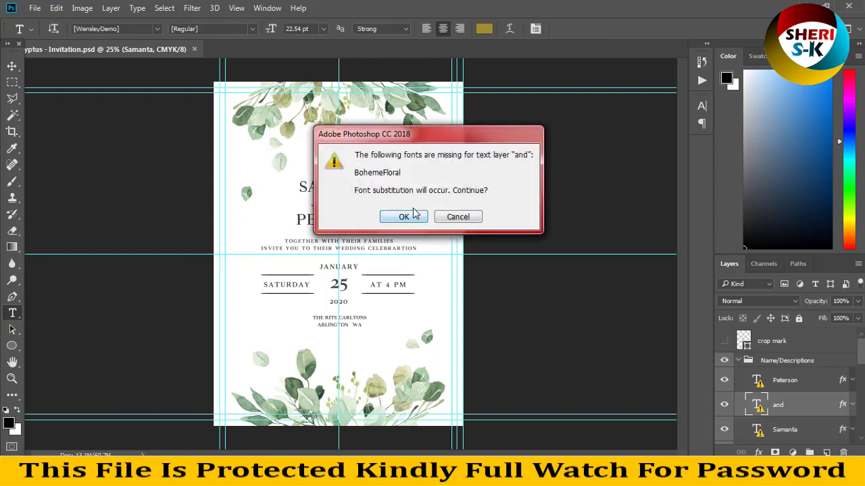
left_click(458, 217)
left_click(351, 188)
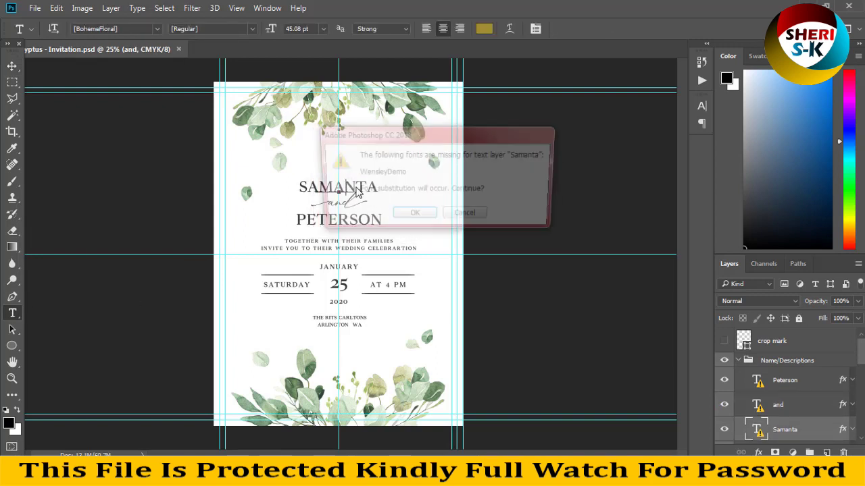
left_click(416, 216)
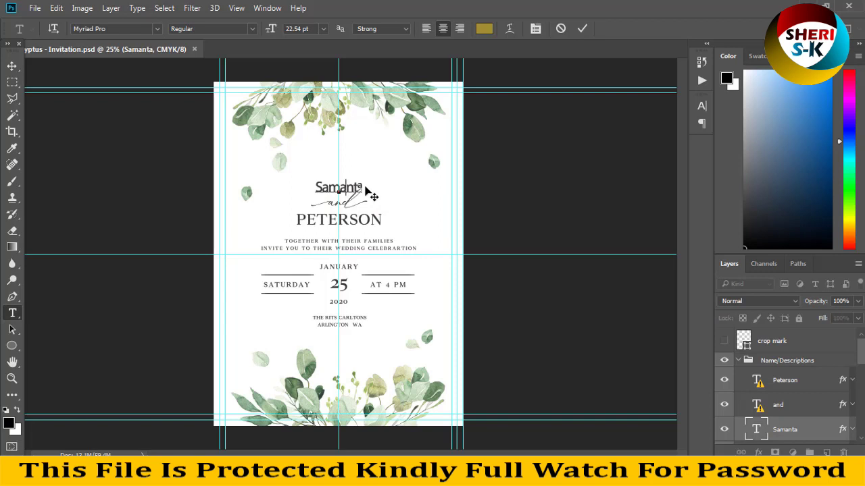
Replace the name text with the new first name and commit it.
key("ctrl+a")
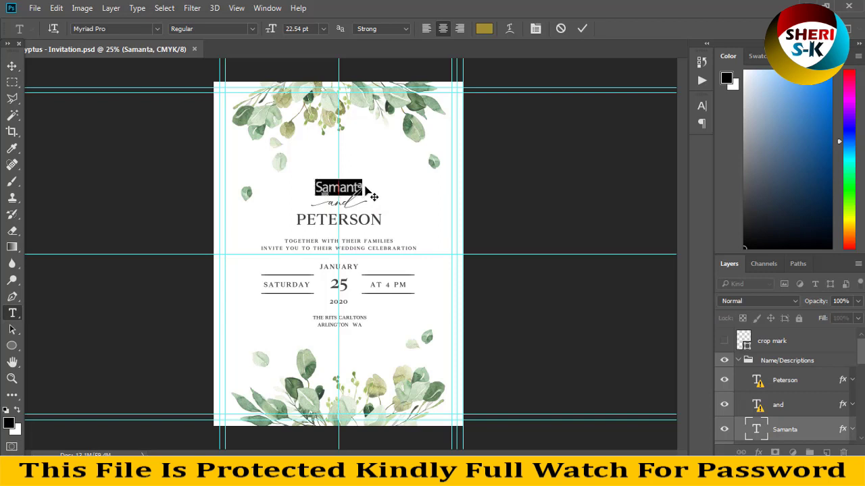
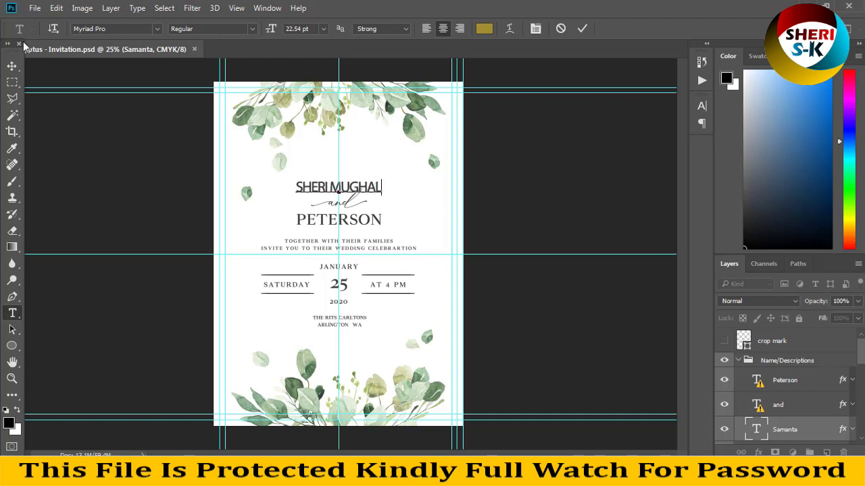
left_click(12, 82)
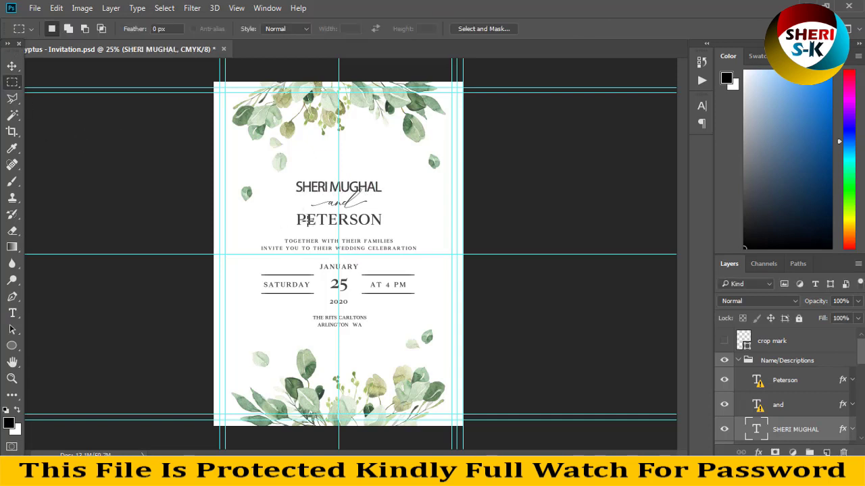
left_click(12, 313)
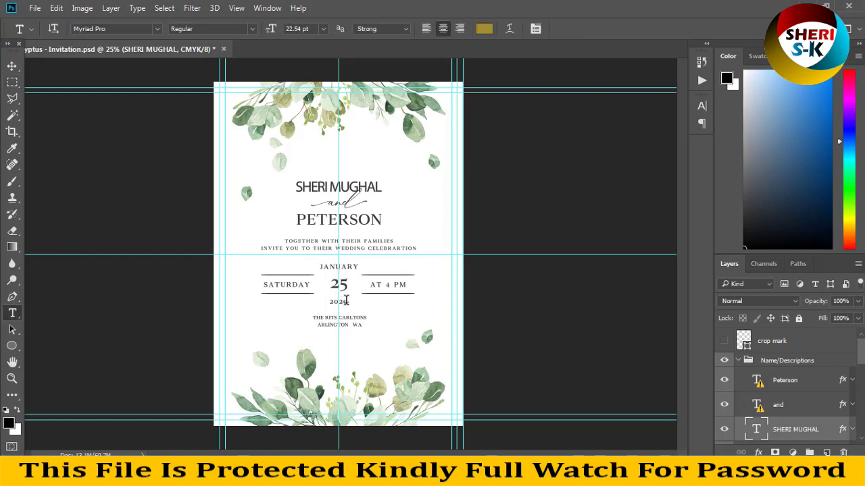
left_click(12, 65)
Alt-drag the top leaf cluster to duplicate its layer.
left_click(343, 100)
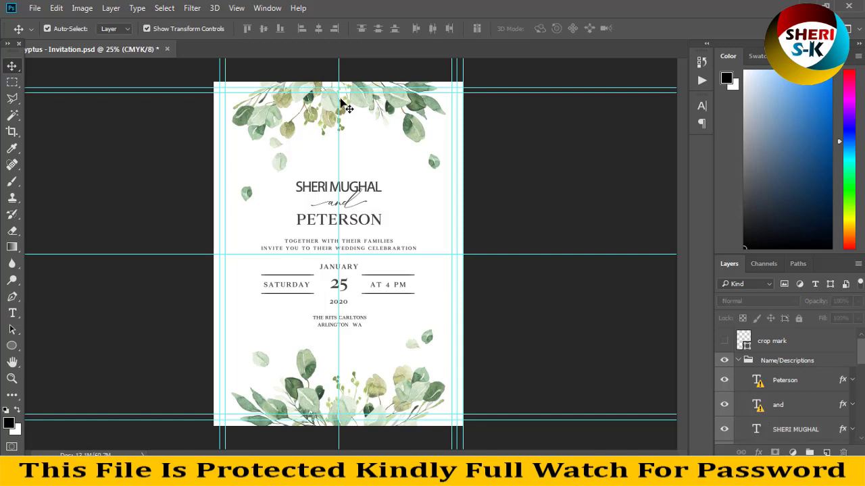
left_click_drag(404, 105, 416, 145)
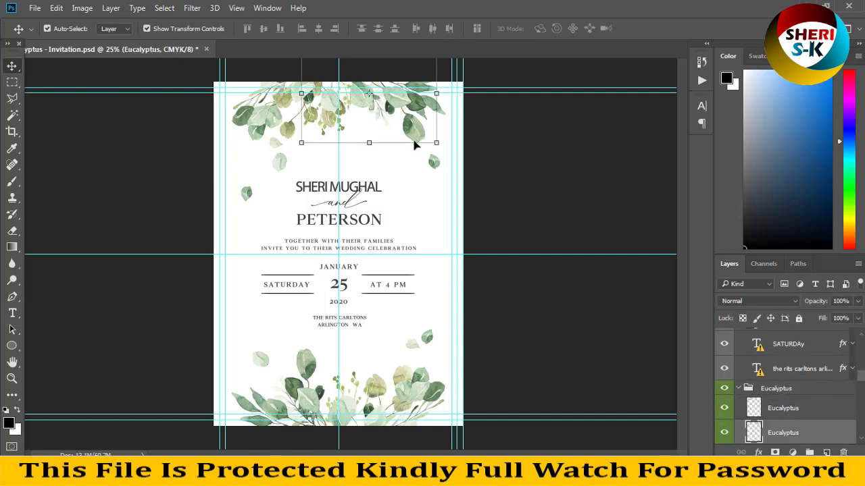
left_click(418, 249)
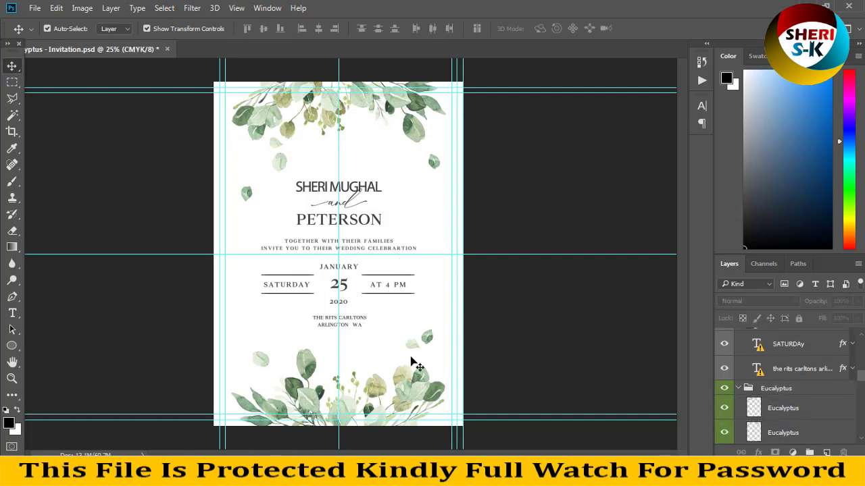
scroll(797, 413, "down", 3)
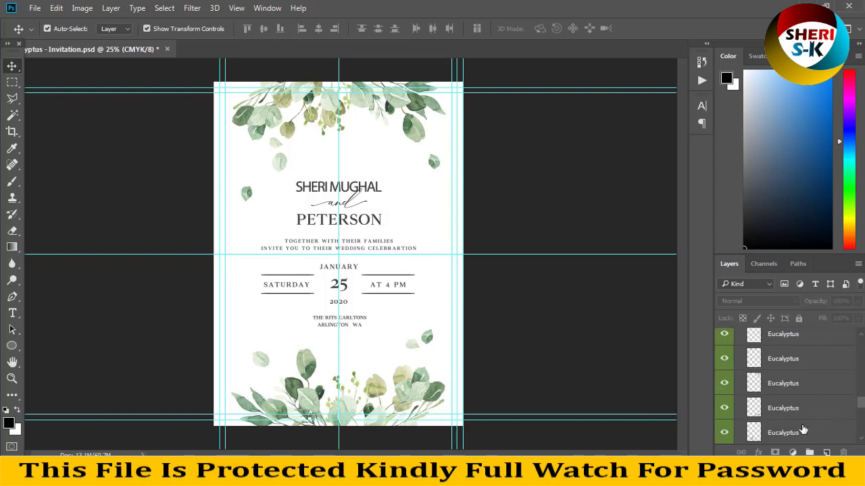
scroll(794, 437, "down", 1)
Unlock the BG layer and add a Gradient Overlay effect to it.
left_click(772, 437)
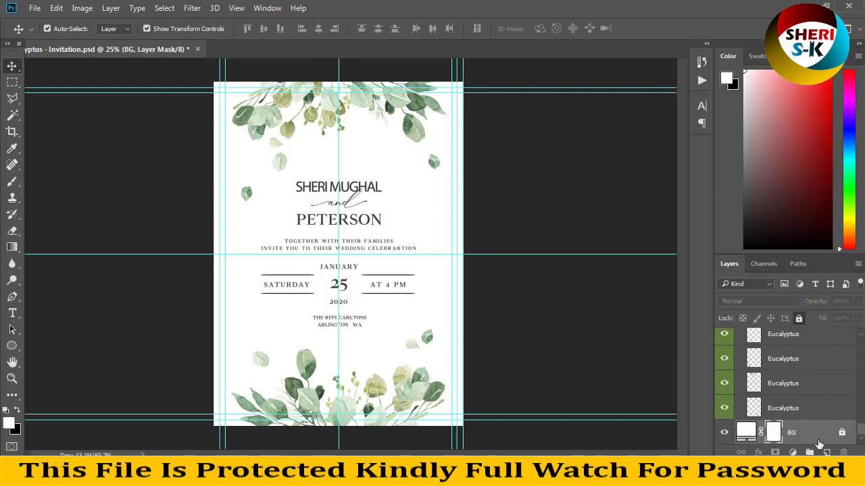
left_click(842, 434)
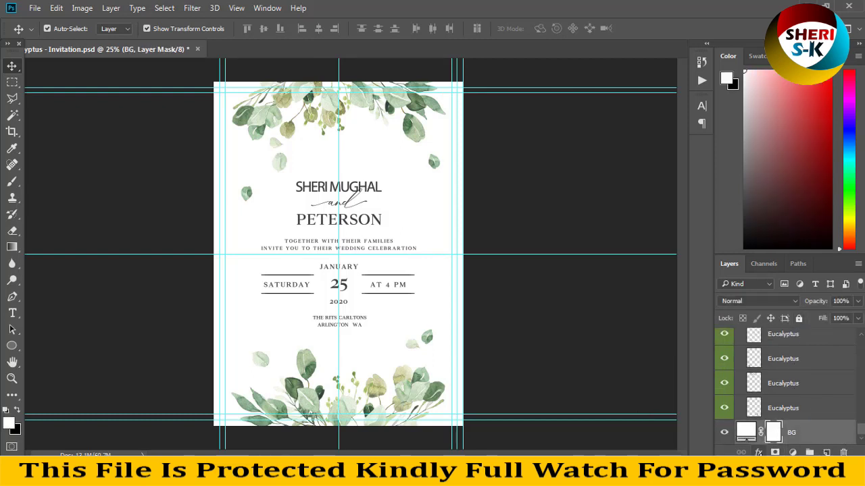
left_click(758, 452)
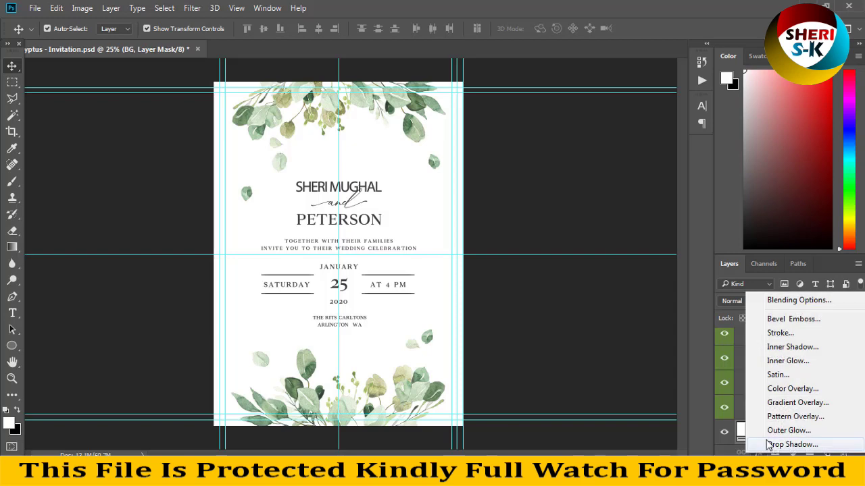
left_click(791, 403)
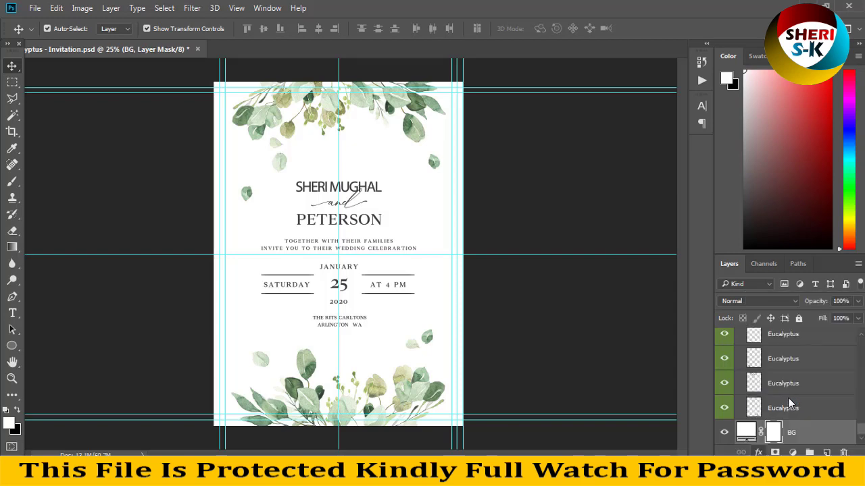
Pick a red-to-black gradient preset and set the overlay blend mode to Normal.
left_click_drag(352, 19, 568, 66)
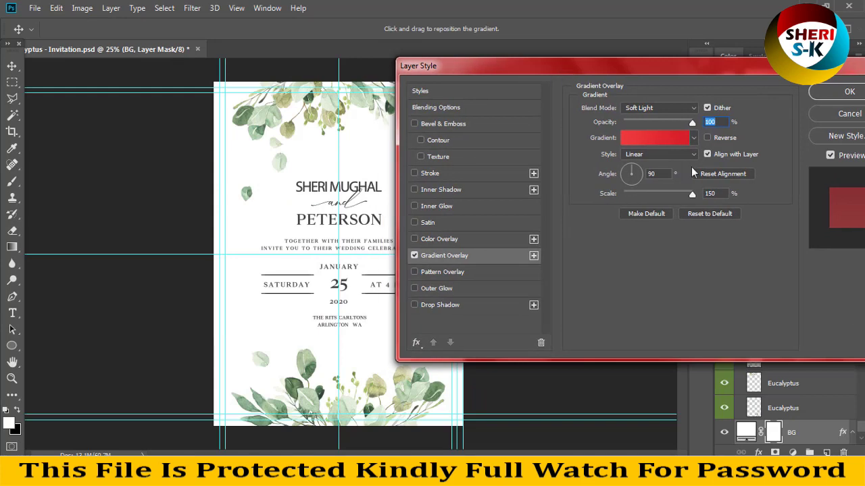
left_click(693, 139)
left_click(616, 204)
left_click(597, 184)
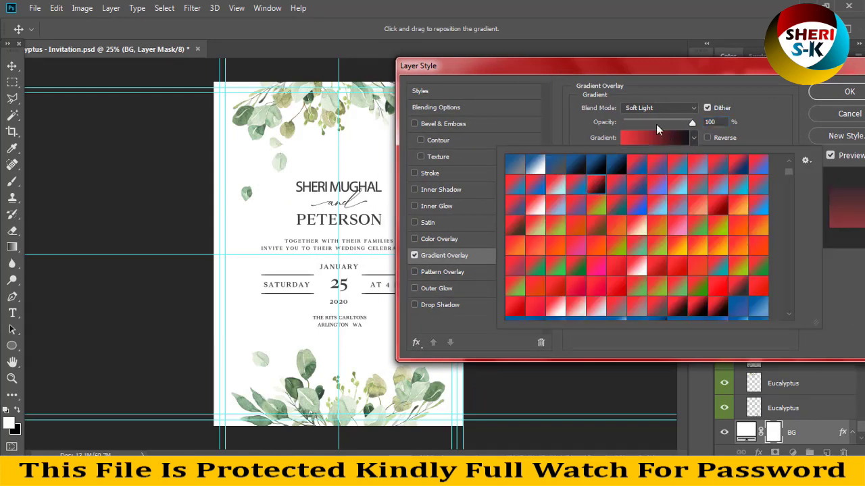
left_click(657, 108)
left_click(648, 116)
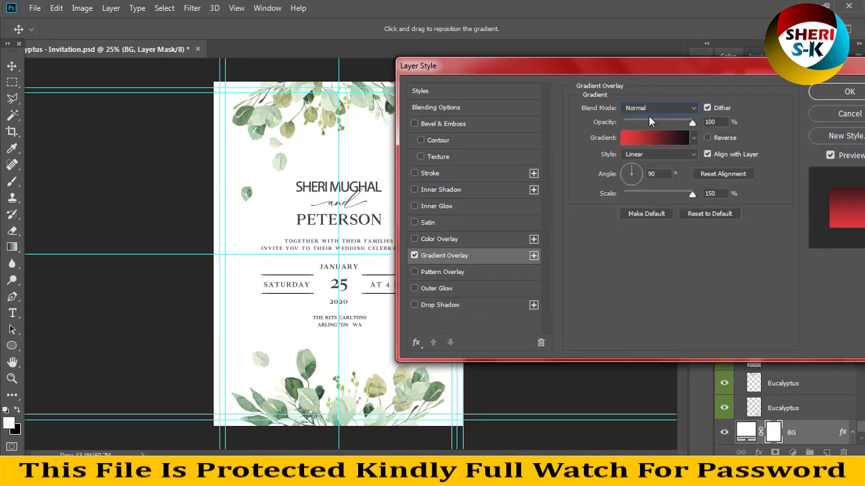
Switch to a light blue gradient preset at 38% opacity and confirm the effect.
left_click(693, 138)
left_click(614, 183)
left_click(594, 169)
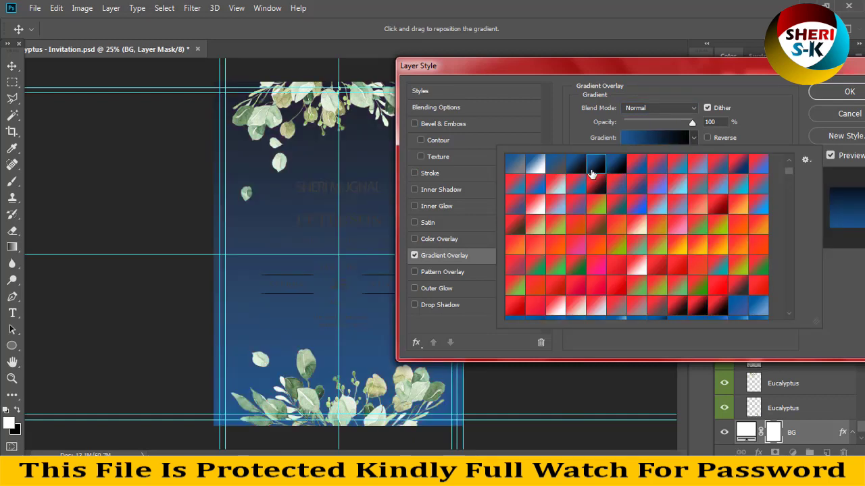
scroll(533, 298, "down", 5)
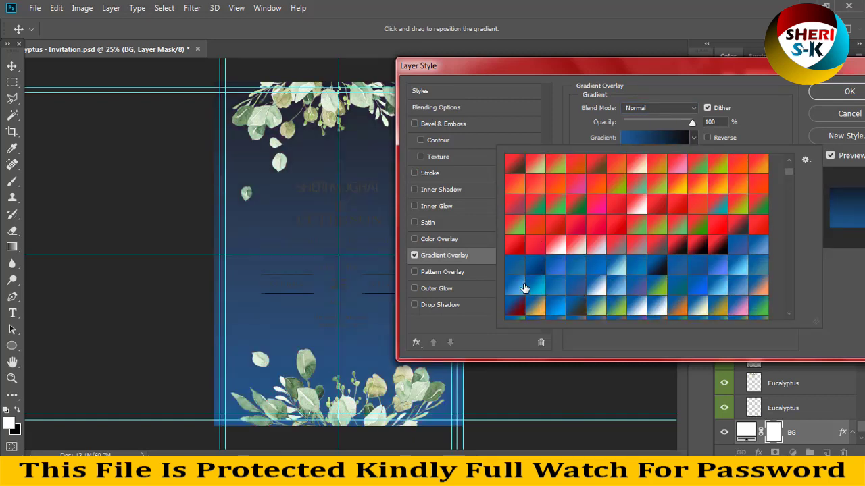
left_click(535, 289)
left_click(658, 81)
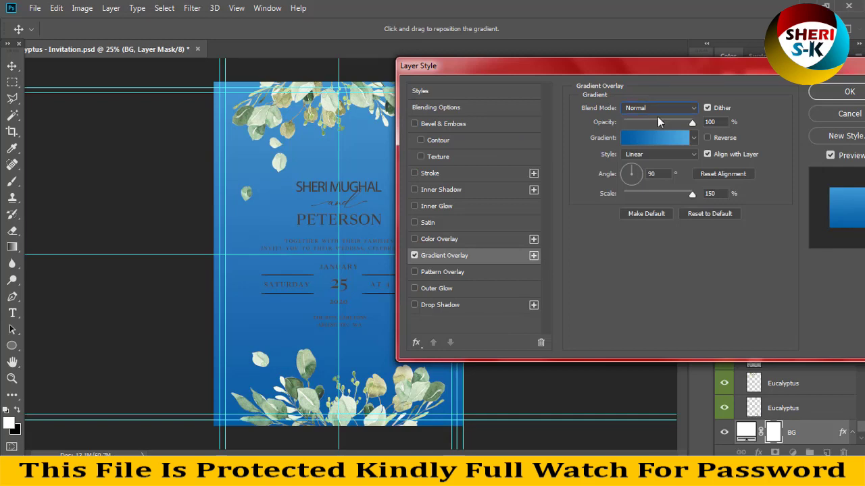
mouse_move(658, 122)
left_mouse_down()
mouse_move(650, 124)
mouse_move(671, 122)
left_mouse_up()
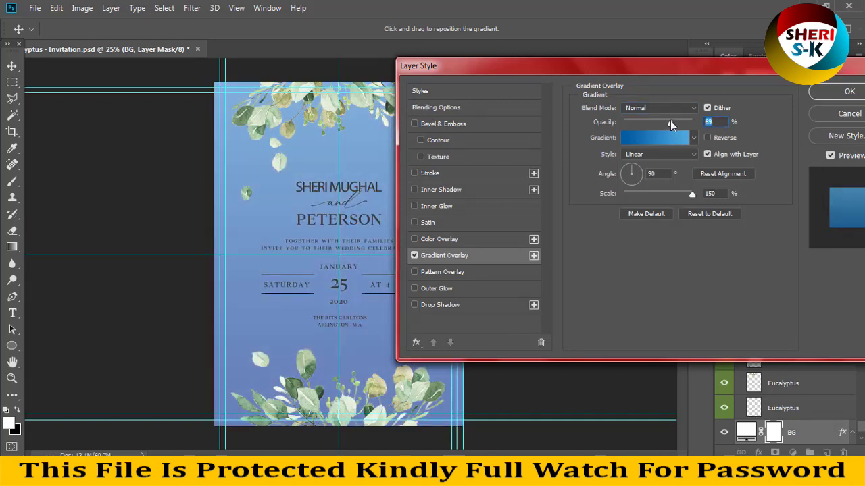
left_click(833, 99)
left_click(280, 119)
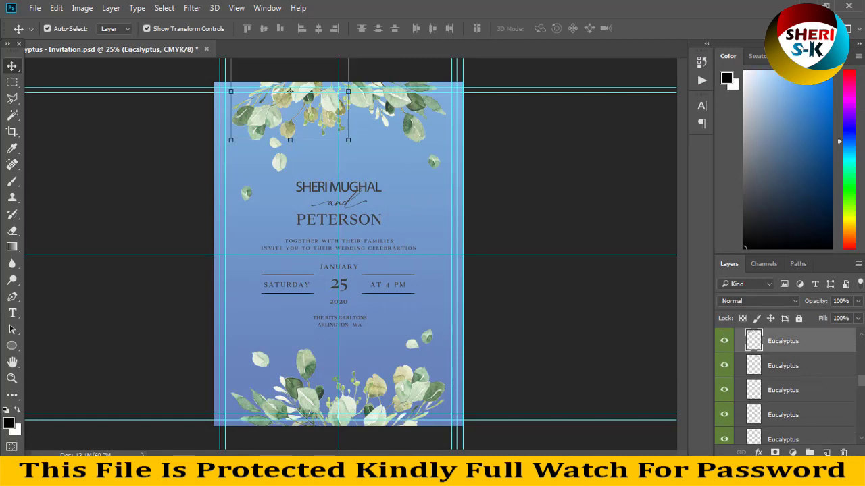
Preview several preset gradient overlays on the eucalyptus leaves and confirm a blue gradient.
left_click(758, 452)
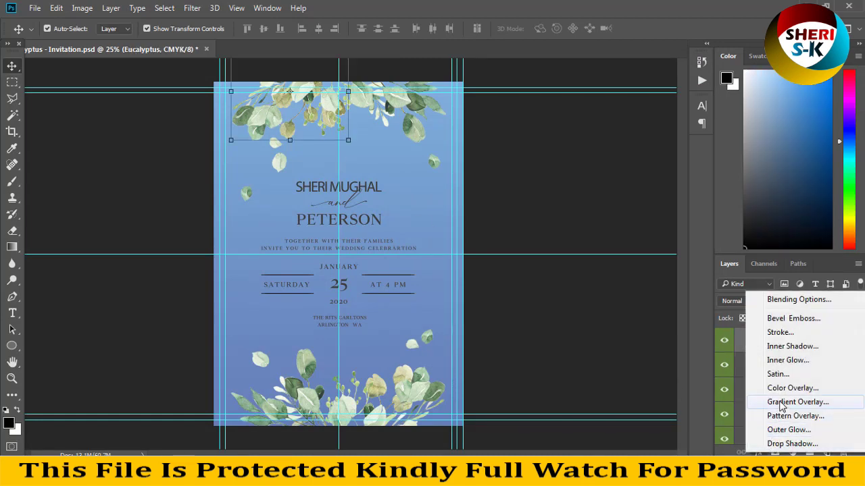
left_click(531, 147)
left_click_drag(404, 53, 649, 52)
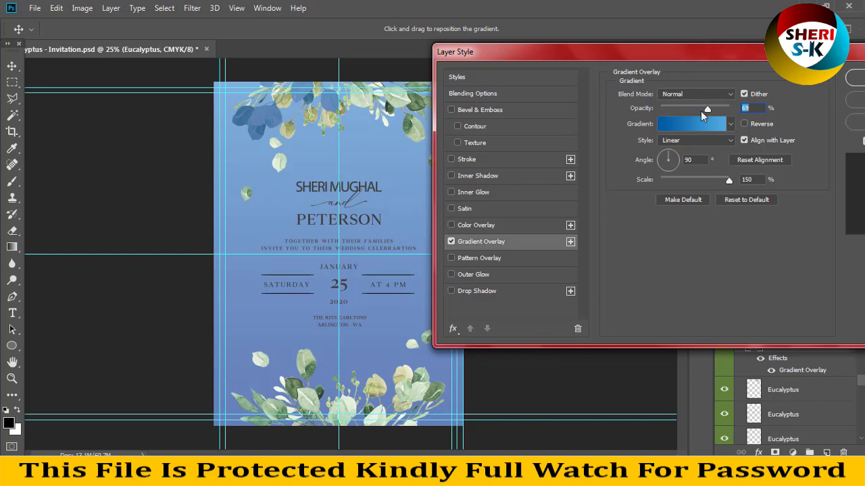
left_click(733, 123)
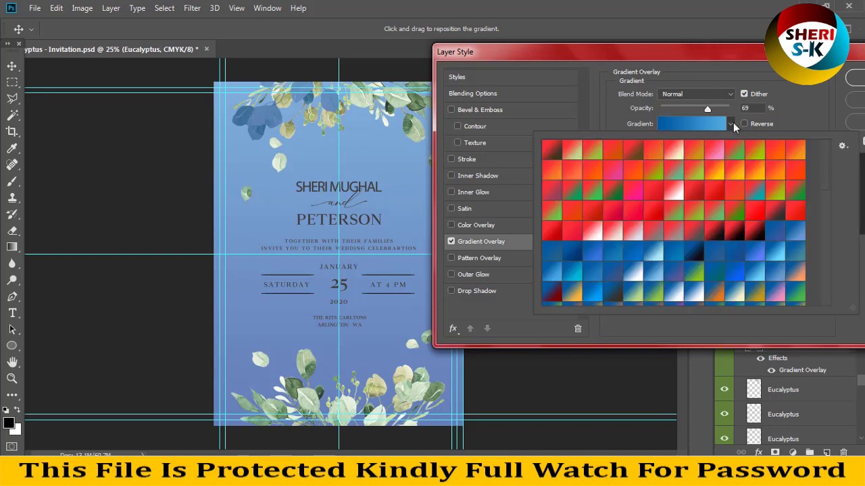
left_click(735, 233)
left_click(689, 215)
left_click(646, 212)
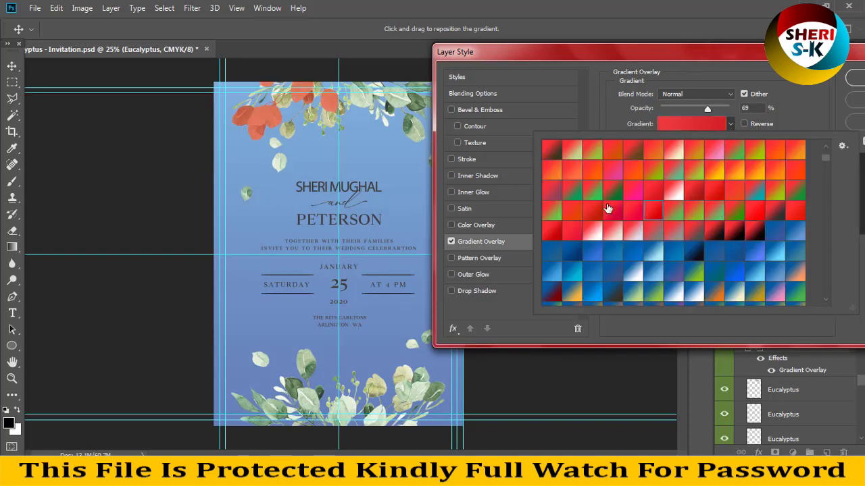
left_click(611, 211)
left_click(568, 267)
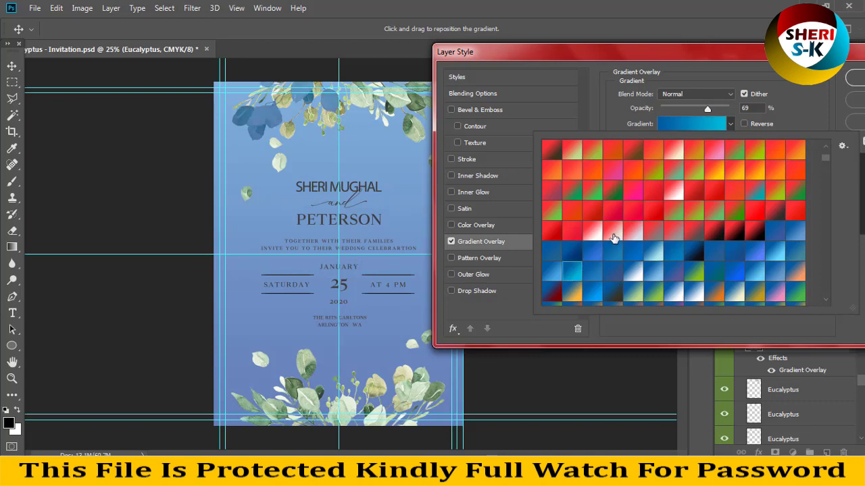
key("Return")
key("Return")
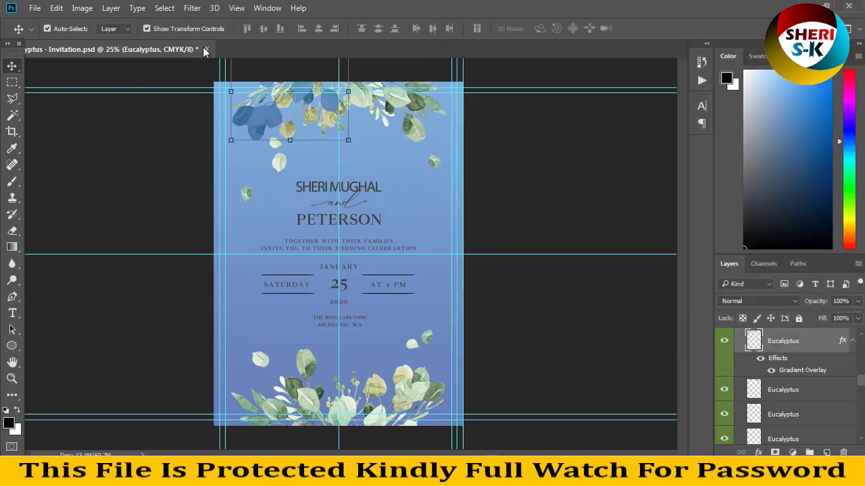
Close the invitation without saving, then select the Classic Winter Frost Invitations folder in Explorer.
left_click(205, 50)
left_click(438, 189)
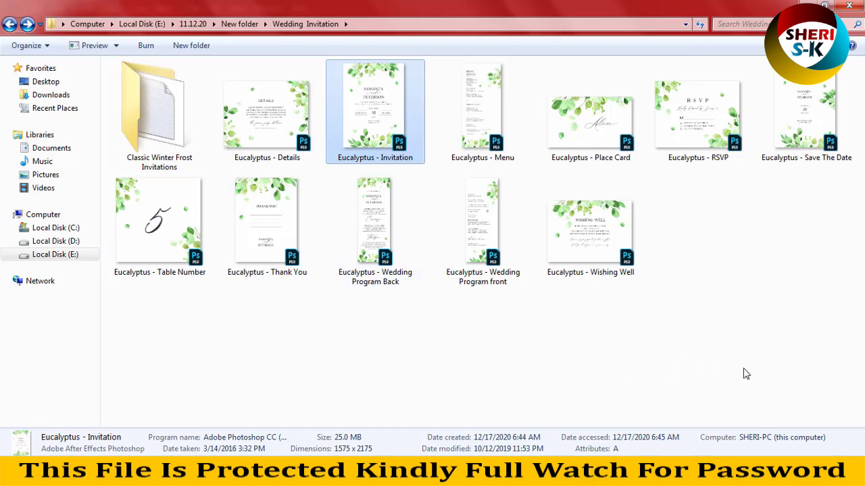
left_click_drag(745, 373, 196, 76)
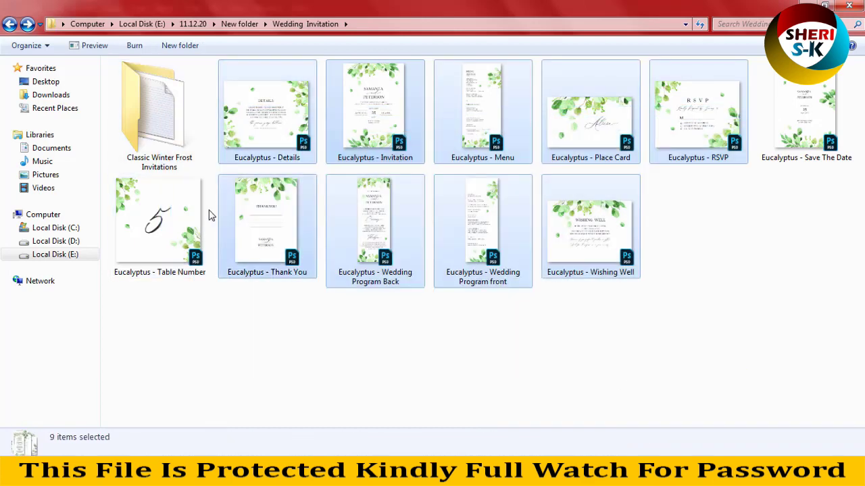
left_click(165, 150)
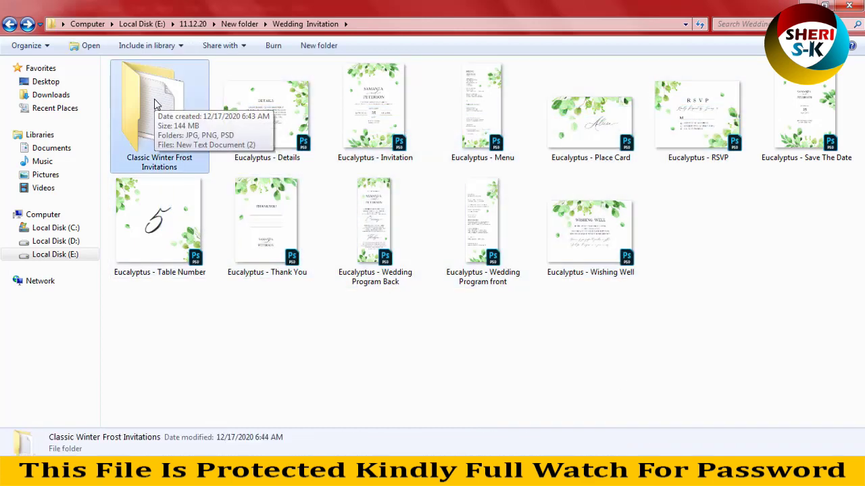
Go into Classic Winter Frost Invitations > PSD and open 001b-invitation-save-date copy in Windows Photo Viewer.
double_click(155, 104)
left_click(132, 74)
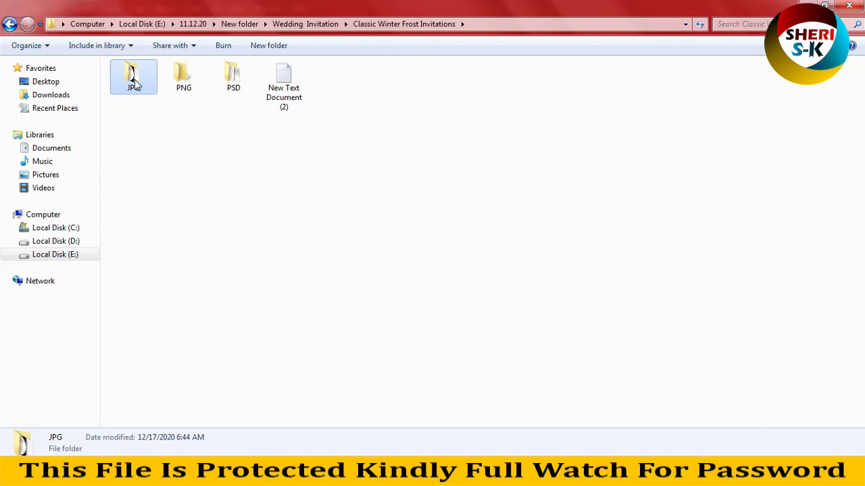
left_click(226, 81)
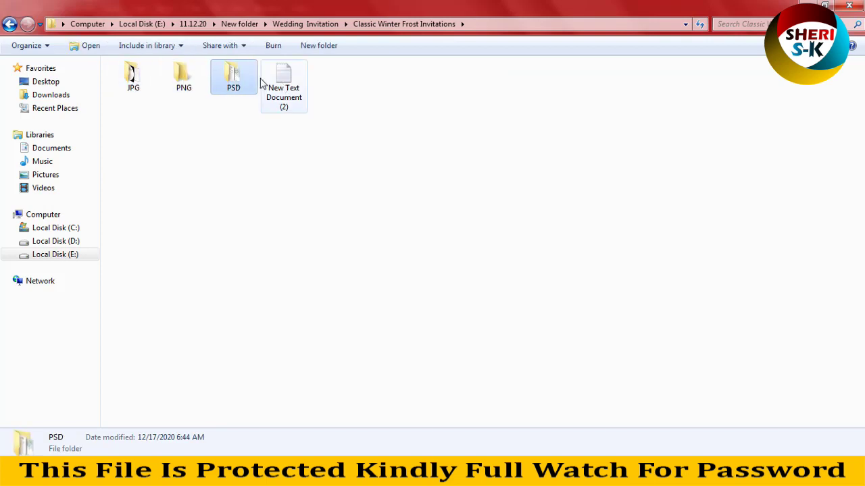
double_click(242, 80)
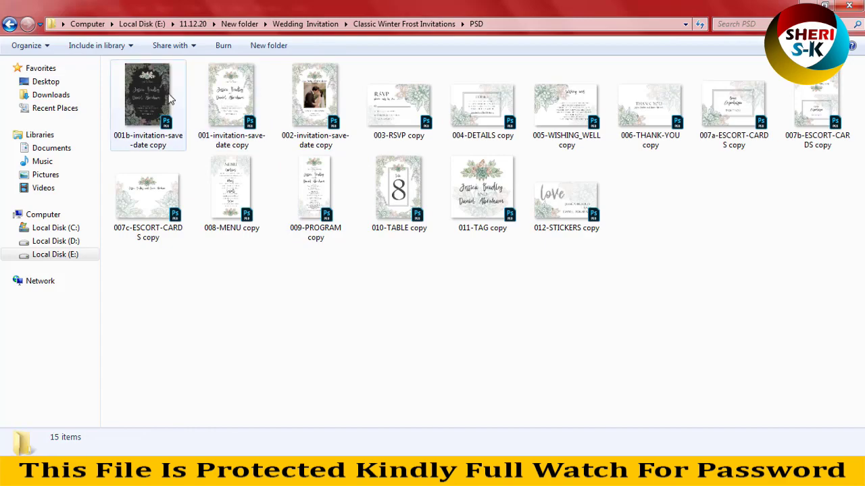
right_click(167, 91)
mouse_move(333, 124)
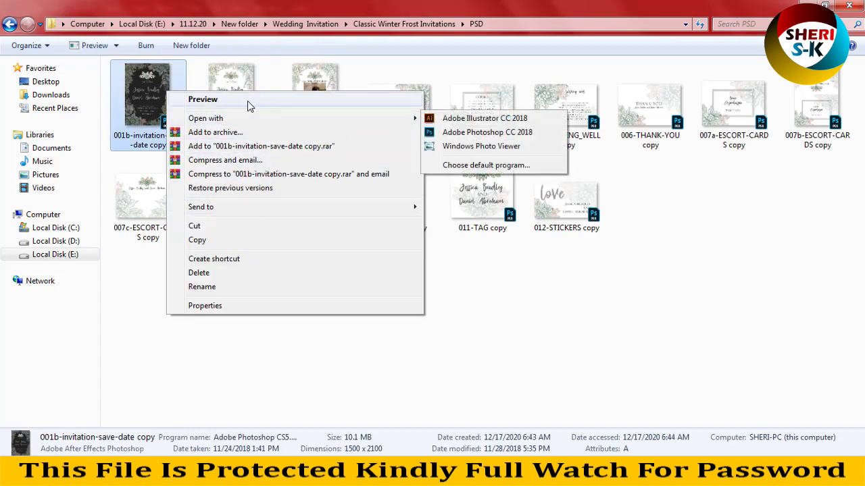
left_click(479, 146)
Zoom in and out on the dark floral save-the-date preview.
scroll(447, 168, "up", 1)
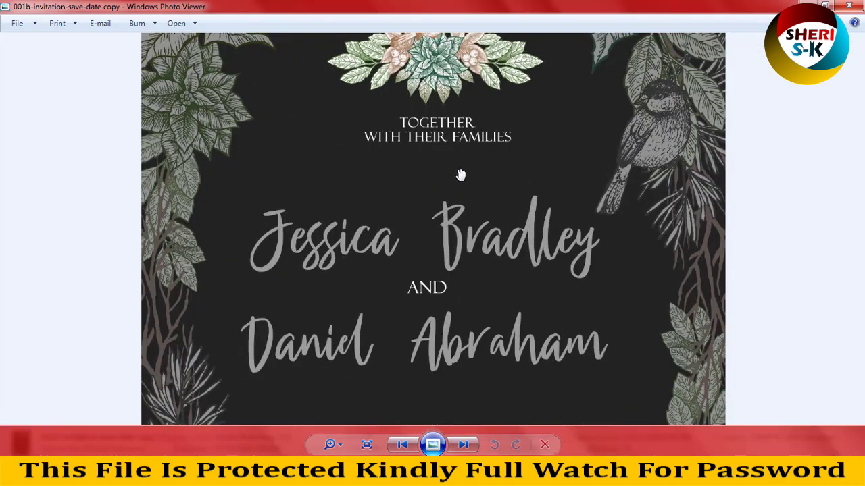
scroll(460, 174, "down", 2)
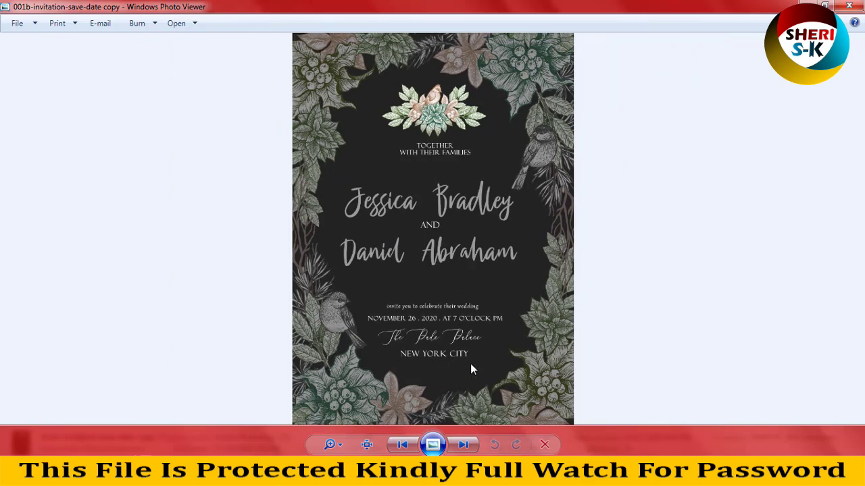
scroll(449, 368, "up", 2)
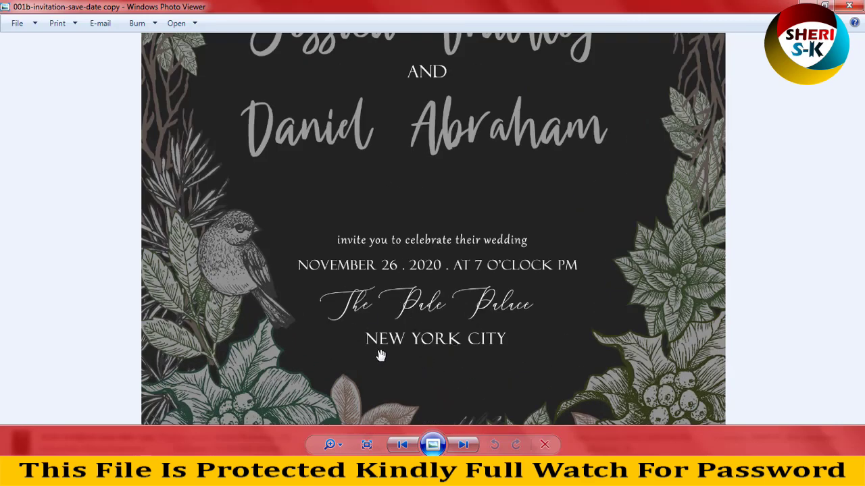
scroll(380, 356, "down", 2)
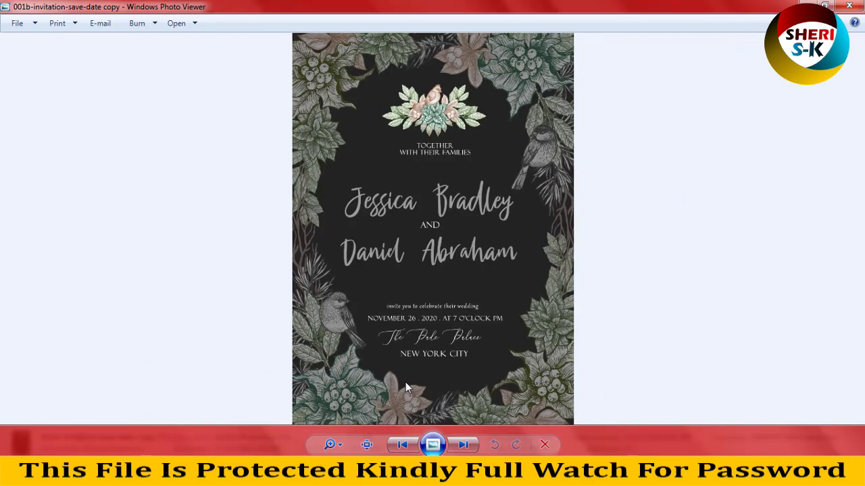
Browse through the other winter template images, then close Windows Photo Viewer.
left_click(459, 449)
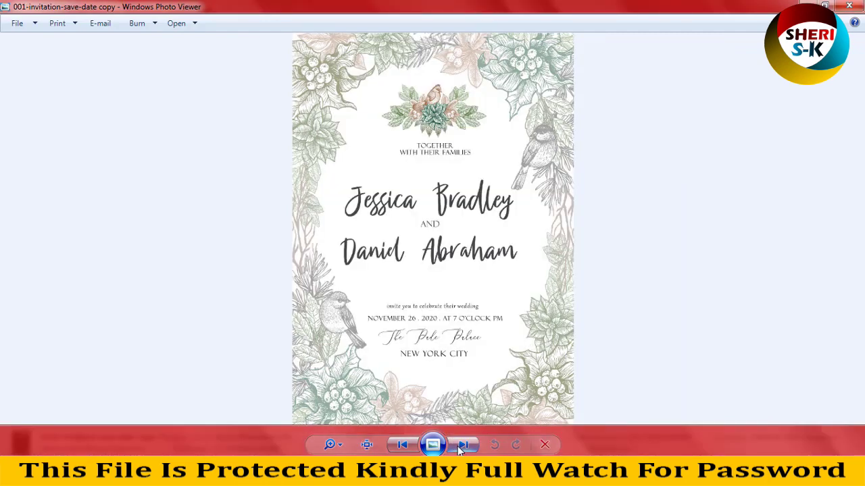
left_click(462, 445)
left_click(463, 445)
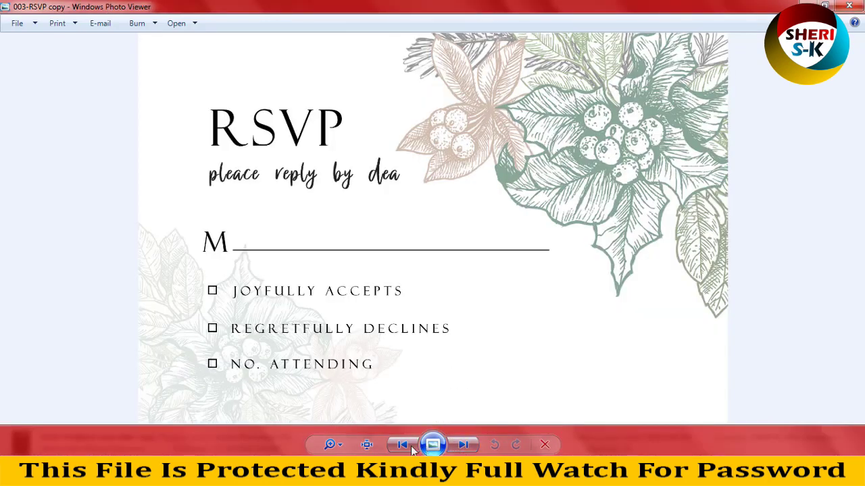
key("Left")
left_click(466, 444)
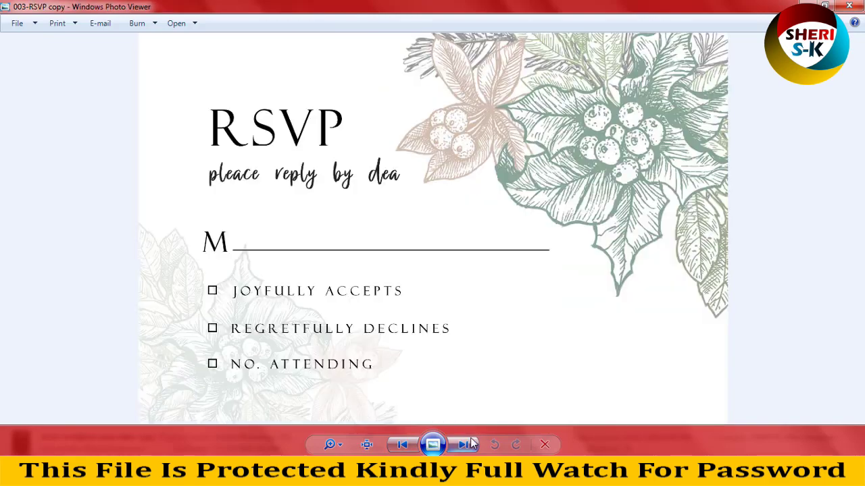
left_click(466, 444)
left_click(466, 444)
left_click(467, 444)
left_click(466, 444)
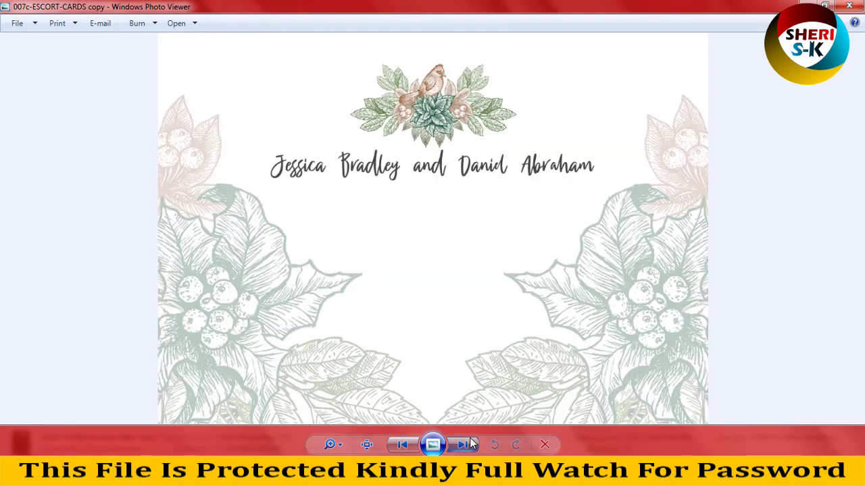
left_click(466, 444)
left_click(849, 7)
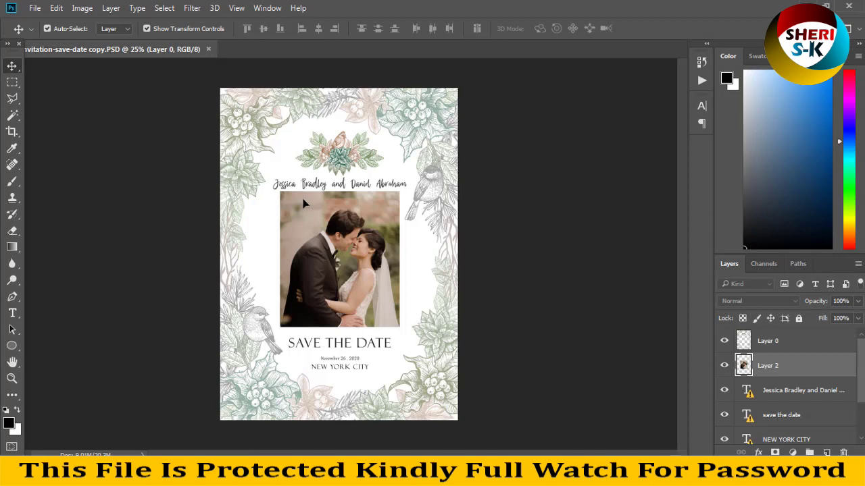
Move the couple photo off the page and draw a circle with the Ellipse tool.
left_click_drag(318, 217, 566, 233)
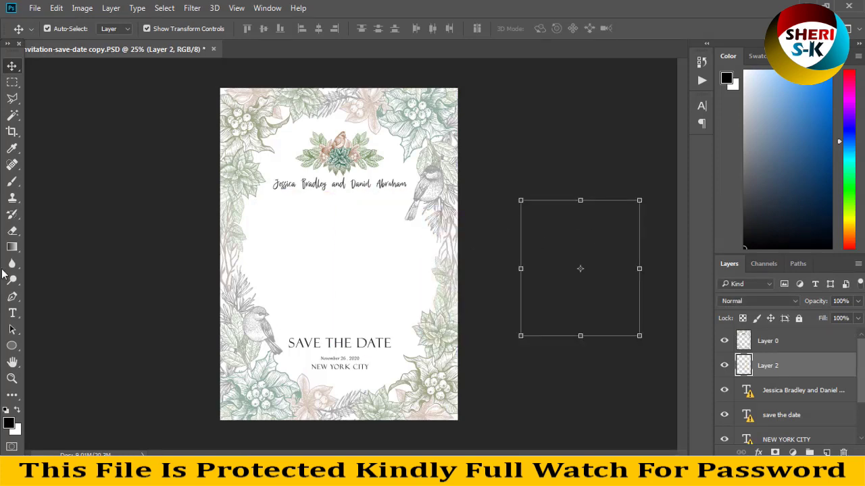
left_click(13, 346)
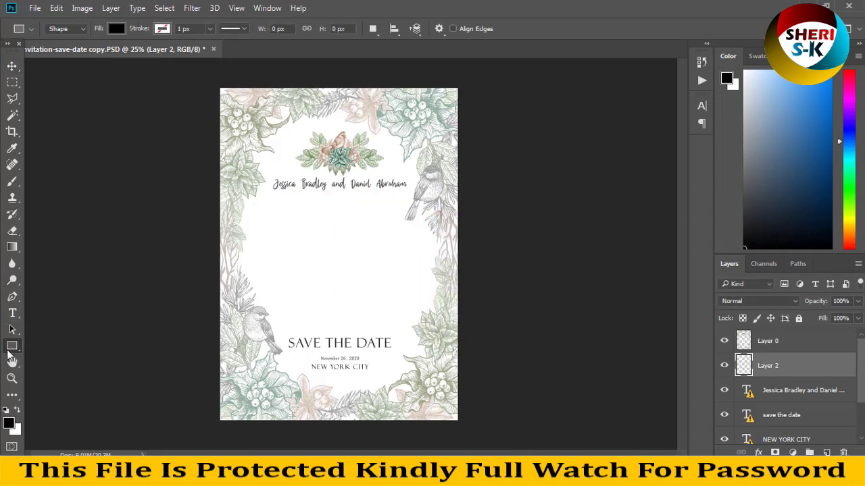
right_click(8, 347)
left_click(54, 357)
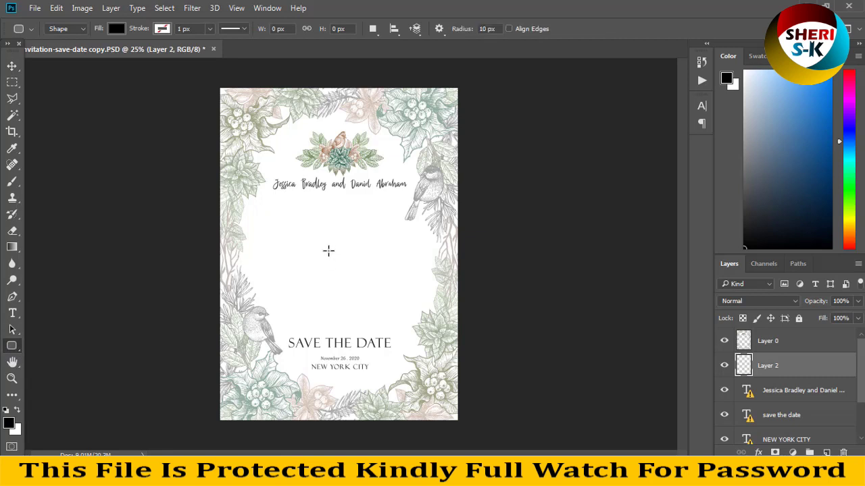
right_click(14, 345)
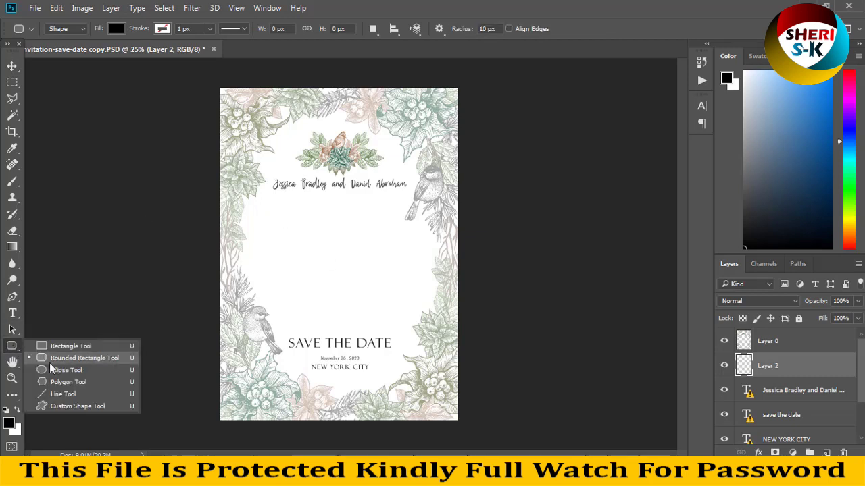
left_click(58, 377)
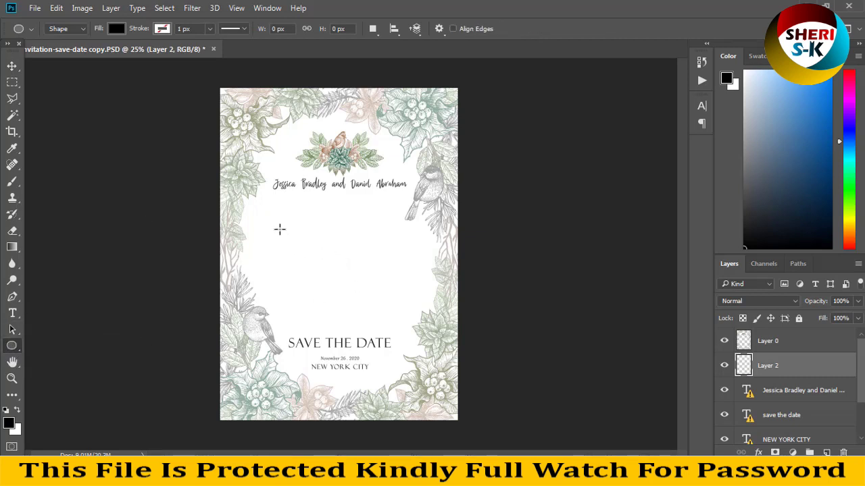
mouse_move(280, 230)
left_mouse_down()
mouse_move(380, 313)
mouse_move(360, 295)
mouse_move(362, 304)
left_mouse_up()
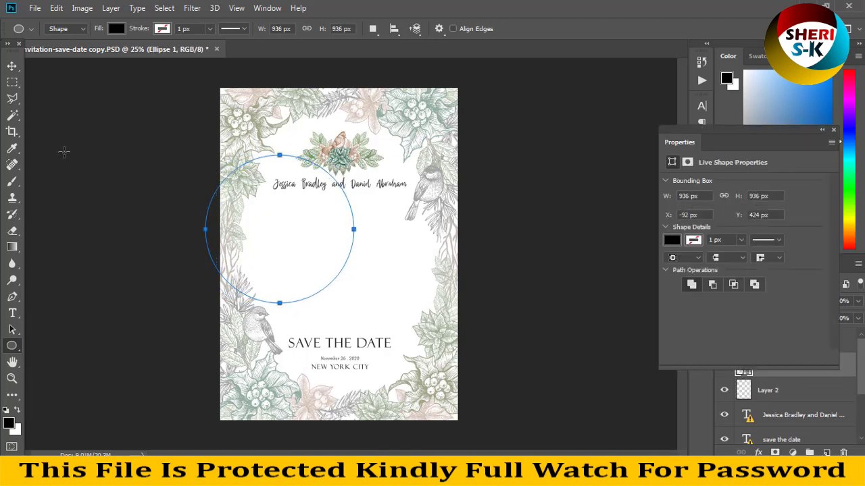
Centre the circle below the names, scale it to about 87%, and collapse Properties.
left_click(11, 66)
left_click_drag(321, 215, 380, 254)
left_click_drag(410, 193, 395, 212)
left_click_drag(367, 250, 368, 234)
key("Return")
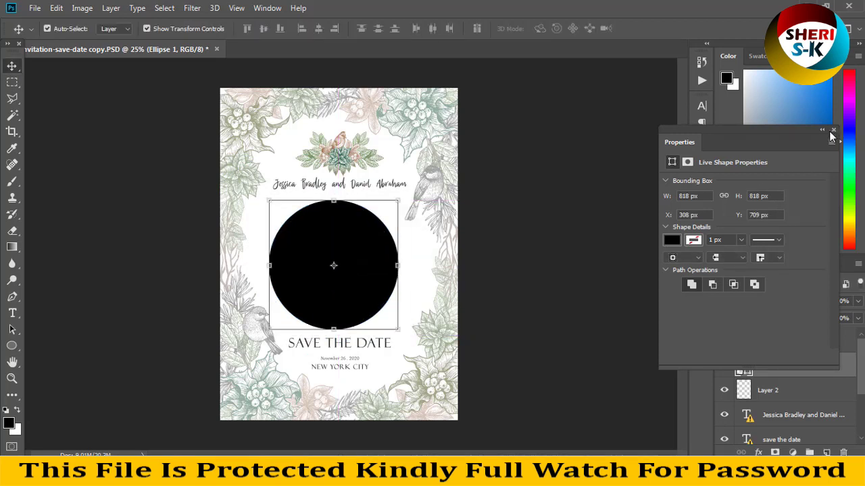
left_click(823, 131)
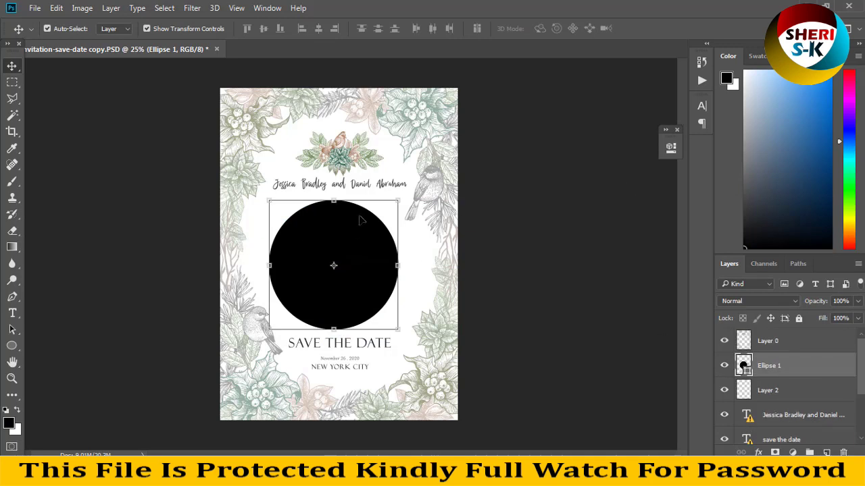
Reposition the circle while zooming out, then delete the Ellipse 1 layer.
left_click_drag(360, 220, 265, 218)
key("ctrl+minus")
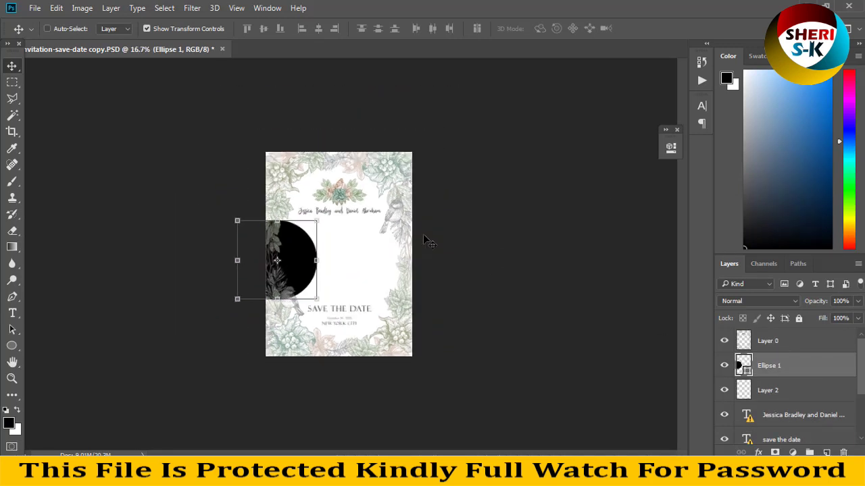
key("ctrl+minus")
left_click_drag(313, 252, 359, 254)
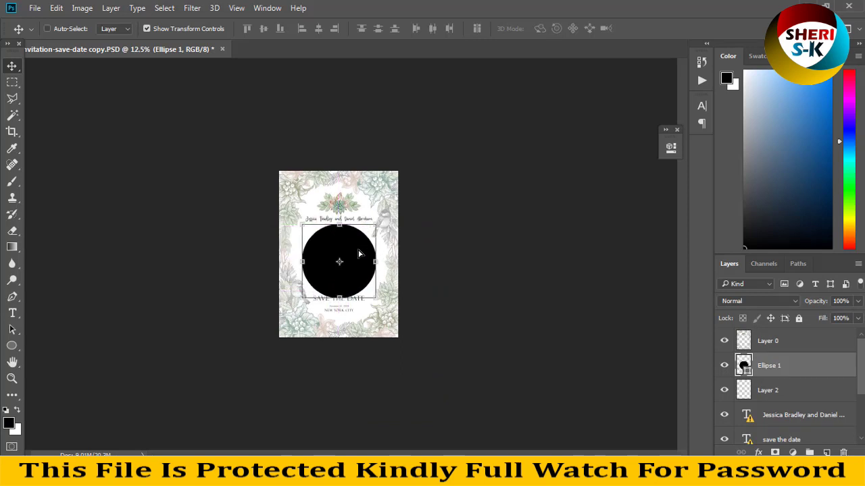
key("Delete")
Move the couple photo up, then draw a new circle and shift it right and down.
mouse_move(316, 237)
left_mouse_down()
mouse_move(356, 195)
mouse_move(327, 179)
left_mouse_up()
left_click(12, 345)
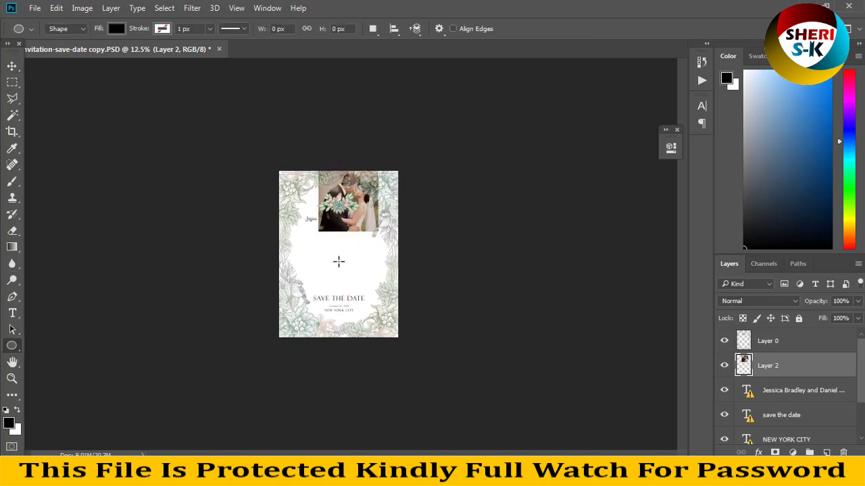
left_click_drag(309, 247, 361, 284)
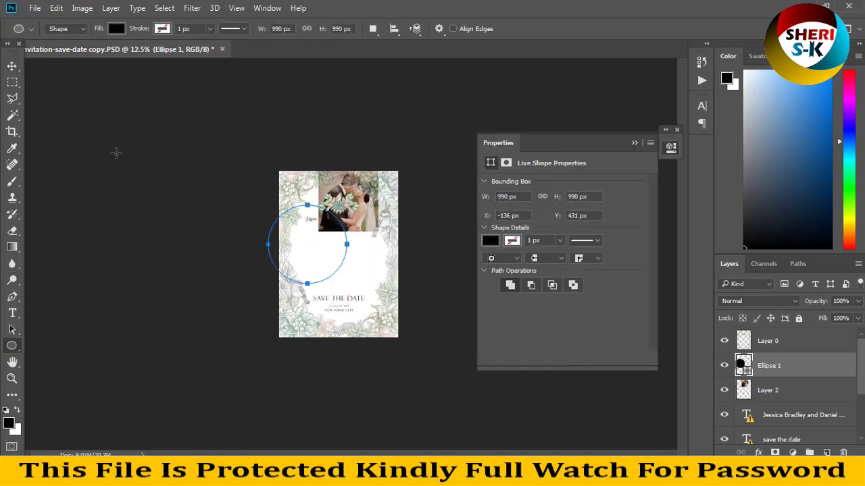
left_click(11, 65)
left_click_drag(315, 233, 347, 251)
Stack Layer 2 above the circle, clip it with Create Clipping Mask, and move it into the circle.
left_click(767, 390)
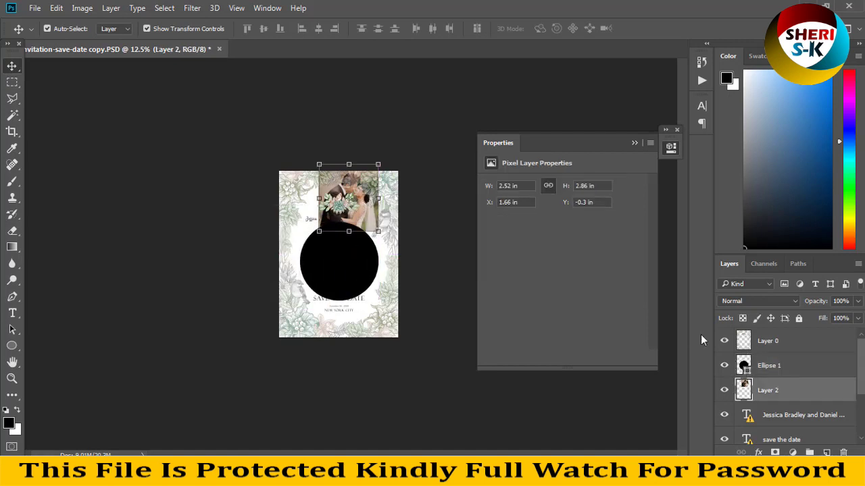
left_click_drag(812, 398, 810, 361)
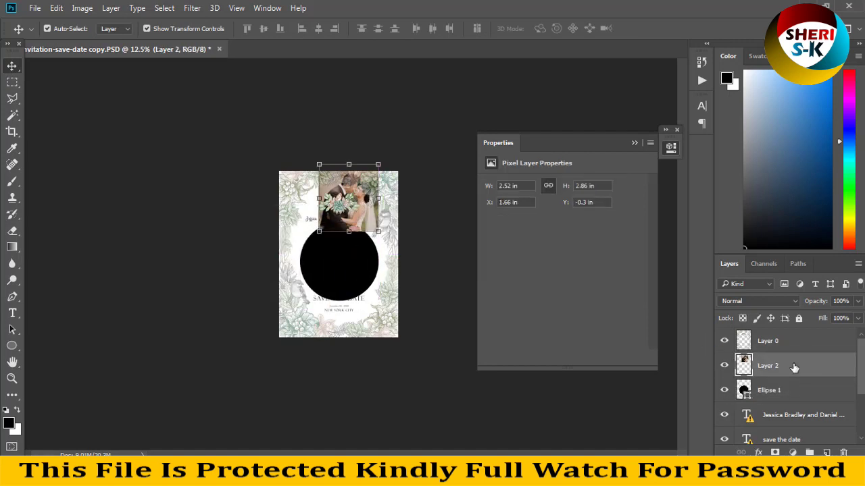
right_click(771, 360)
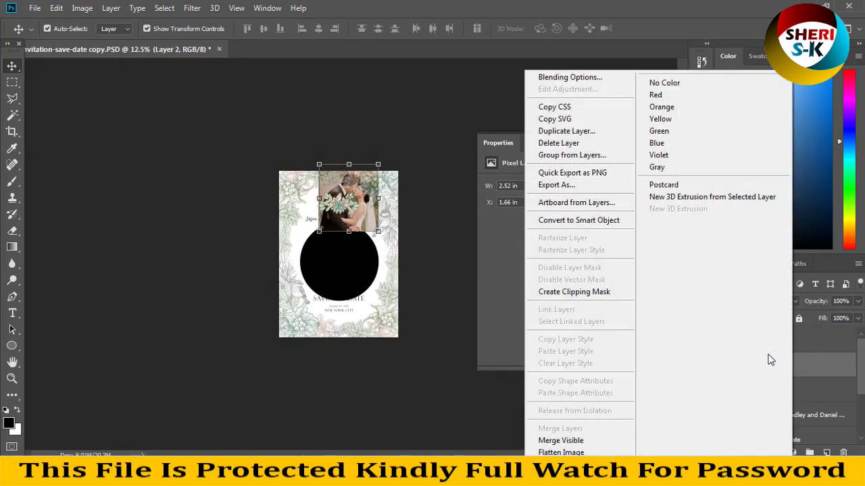
left_click(572, 291)
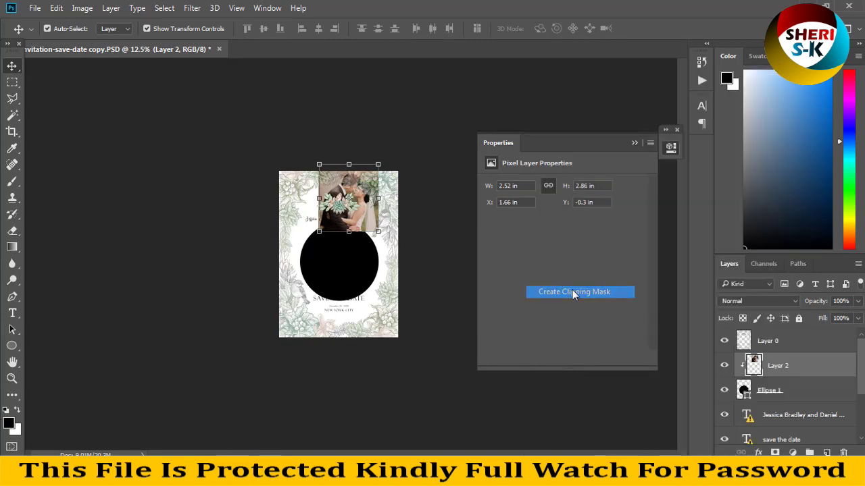
left_click_drag(339, 233, 329, 289)
Enlarge the couple photo inside the circle and apply the new size.
mouse_move(370, 214)
left_mouse_down()
mouse_move(415, 203)
mouse_move(410, 213)
mouse_move(402, 196)
mouse_move(369, 227)
left_mouse_up()
key("Escape")
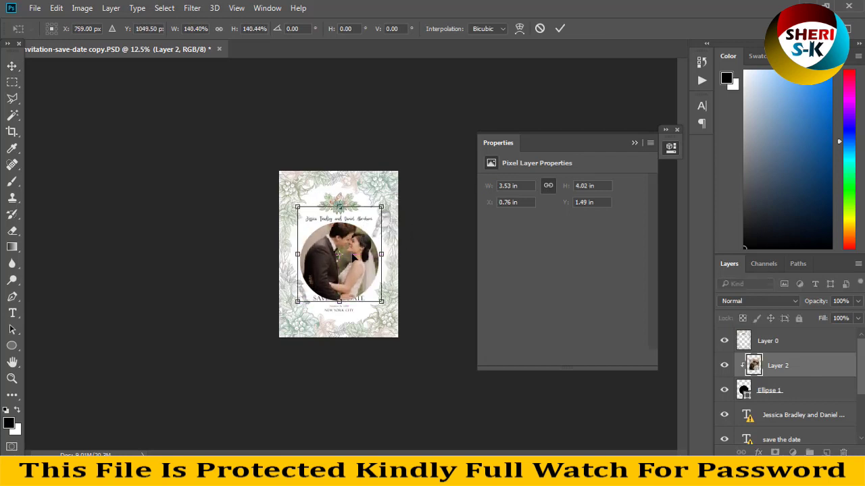
key("Return")
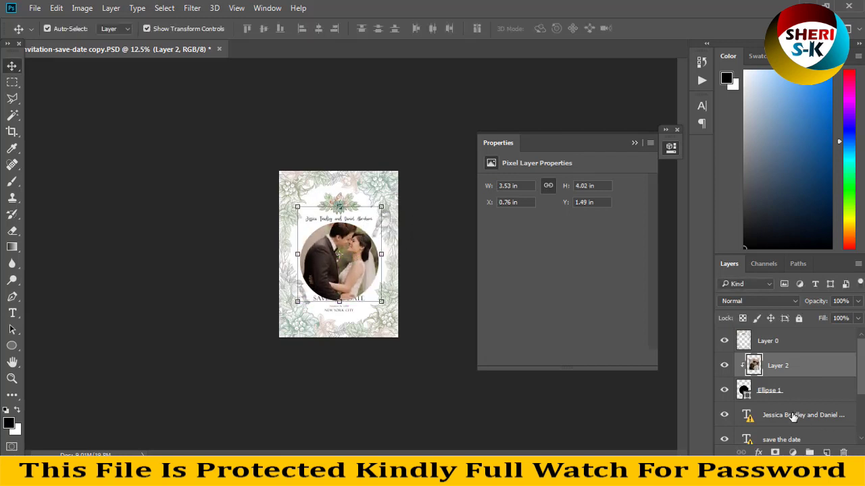
Shrink the circle to about 836 px wide and move it up slightly.
left_click(769, 393)
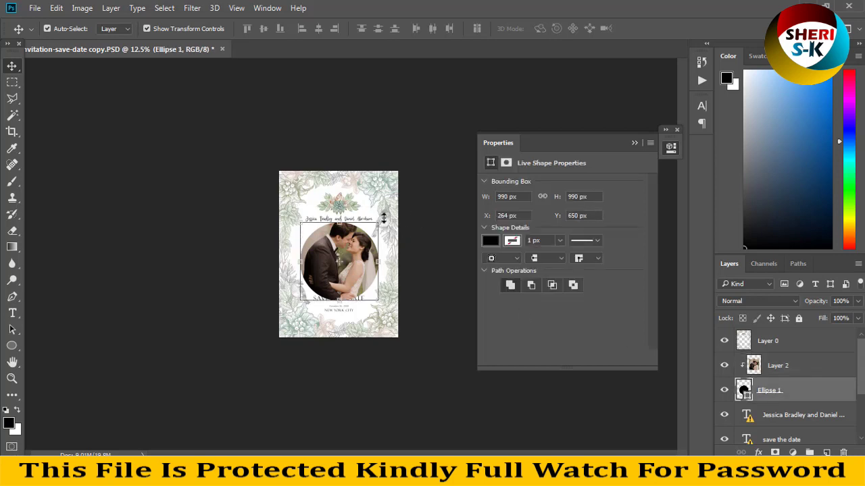
left_click_drag(383, 218, 376, 225)
left_click_drag(347, 266, 348, 263)
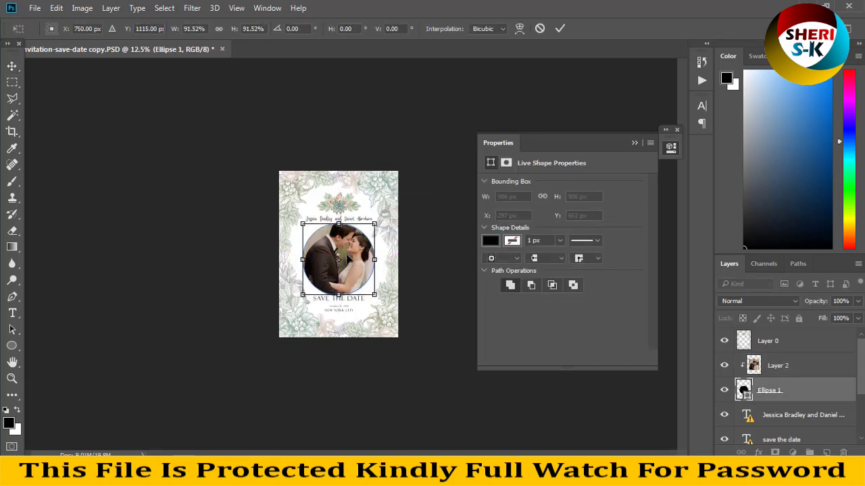
key("Return")
key("ctrl+plus")
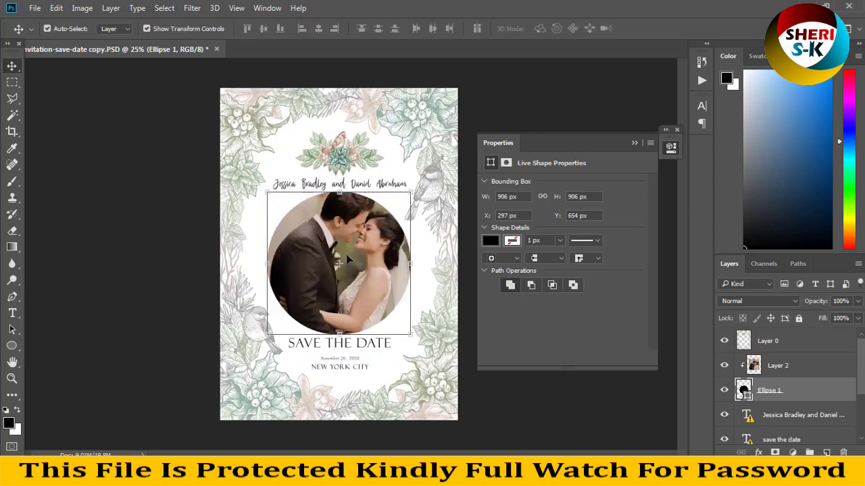
key("ctrl+t")
mouse_move(403, 201)
left_mouse_down()
mouse_move(391, 211)
mouse_move(391, 202)
left_mouse_up()
key("Return")
Nudge the circle upward and reposition the photo to X 0.35 in, Y 1.71 in.
left_click(758, 398)
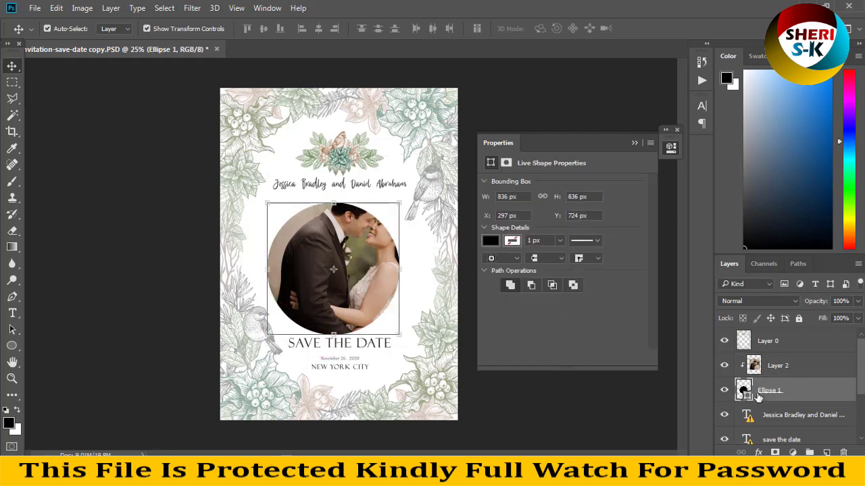
key("Up")
key("Up")
key("Up")
key("Up")
key("Up")
key("Up")
key("Up")
key("Up")
key("Up")
key("Up")
key("Up")
key("Up")
key("Up")
key("Up")
key("Up")
key("Up")
key("Up")
key("Up")
key("Up")
key("Up")
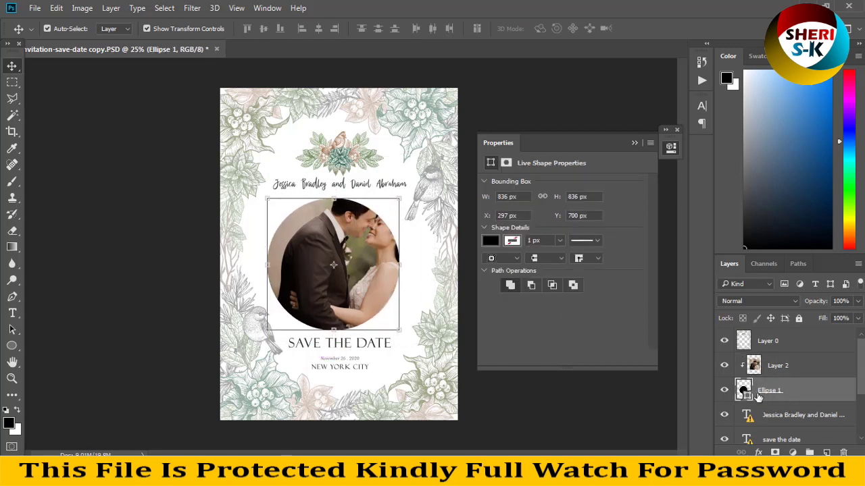
left_click(801, 366)
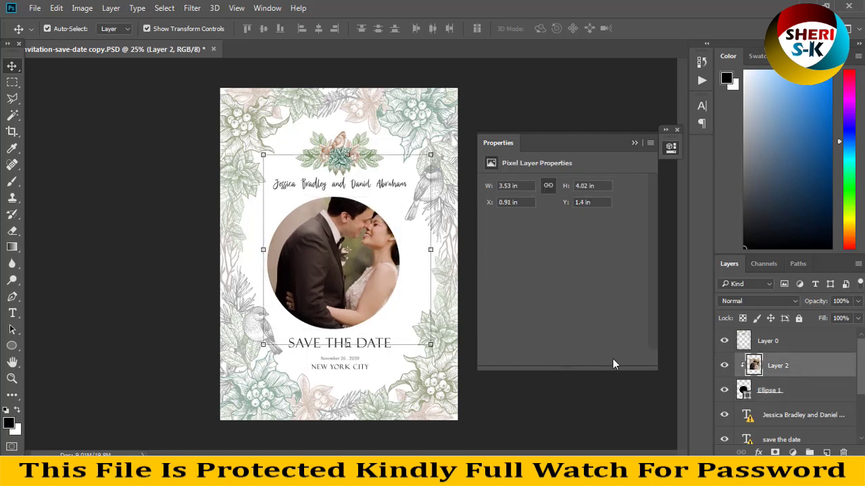
left_click_drag(376, 281, 351, 296)
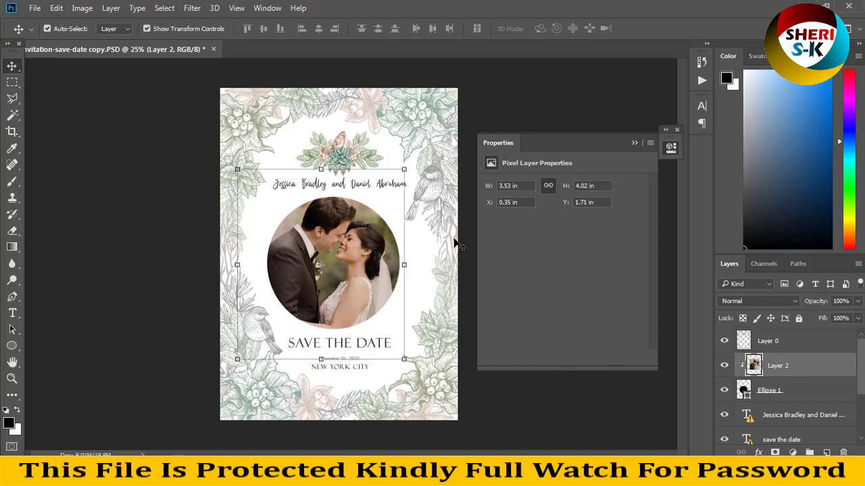
left_click(769, 391)
left_click(758, 453)
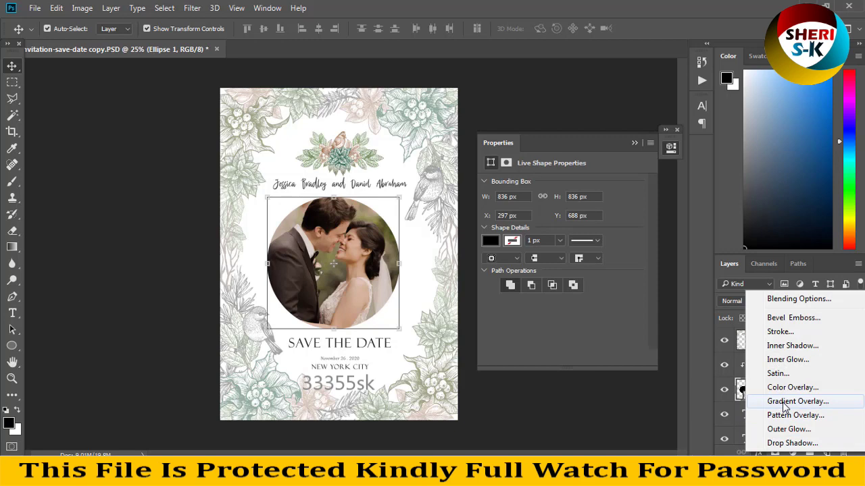
Add a Drop Shadow to Ellipse 1 with 100% opacity, distance 33 and size 16, then switch it off.
left_click(796, 442)
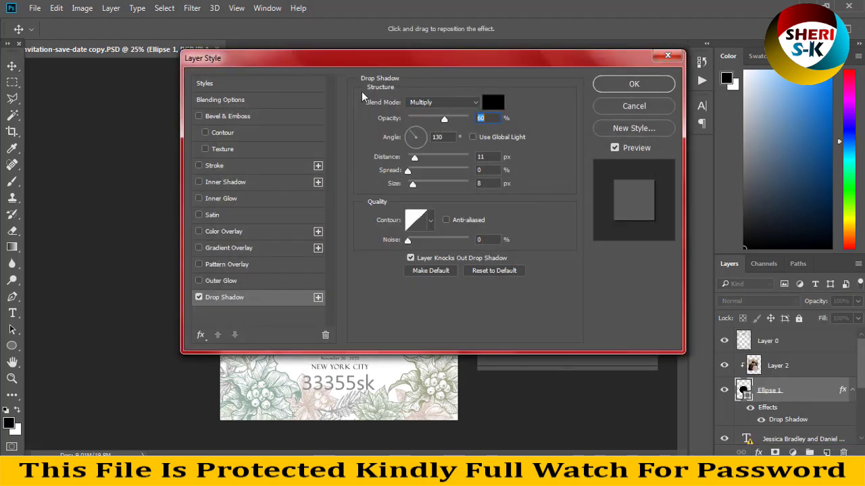
left_click_drag(385, 58, 712, 78)
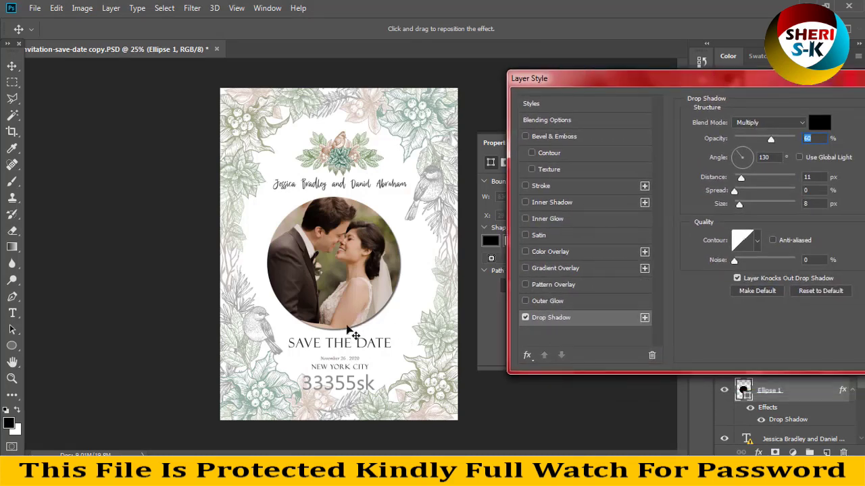
left_click_drag(772, 138, 795, 139)
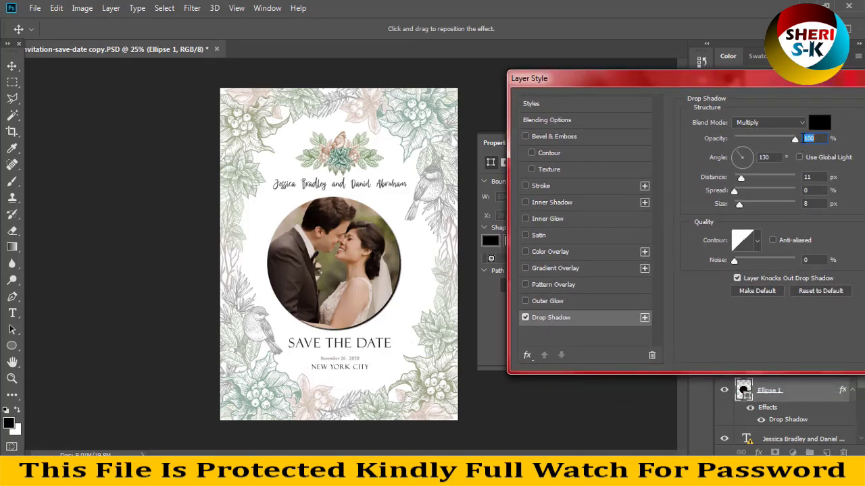
mouse_move(746, 179)
left_mouse_down()
mouse_move(755, 178)
mouse_move(746, 206)
mouse_move(743, 193)
left_mouse_up()
left_click(525, 317)
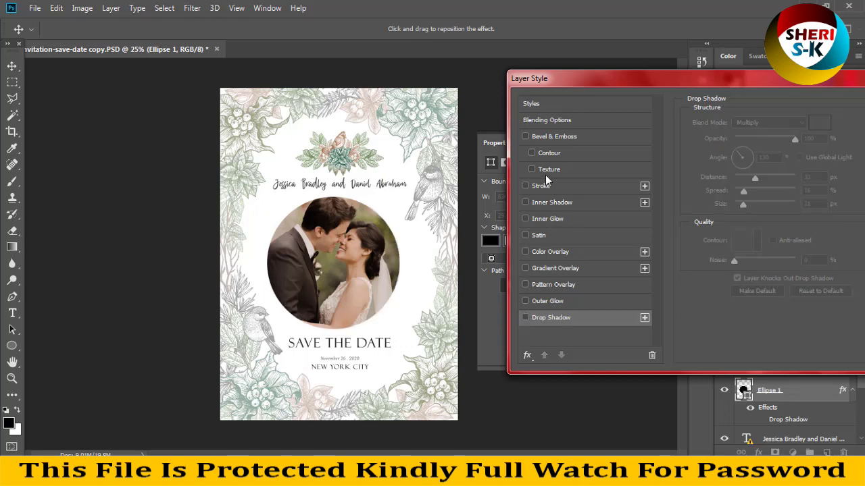
Enable Bevel & Emboss on Ellipse 1 with Outer Bevel style and 428% depth.
left_click(558, 137)
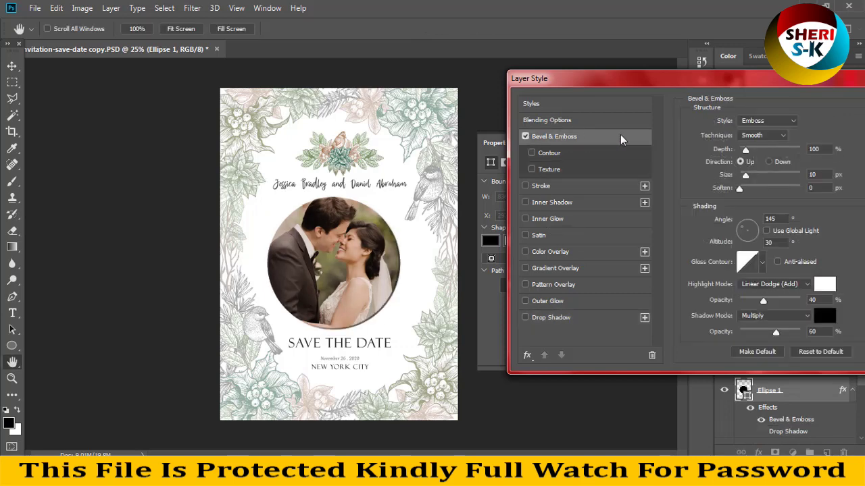
left_click_drag(745, 149, 765, 150)
left_click(757, 121)
left_click(756, 121)
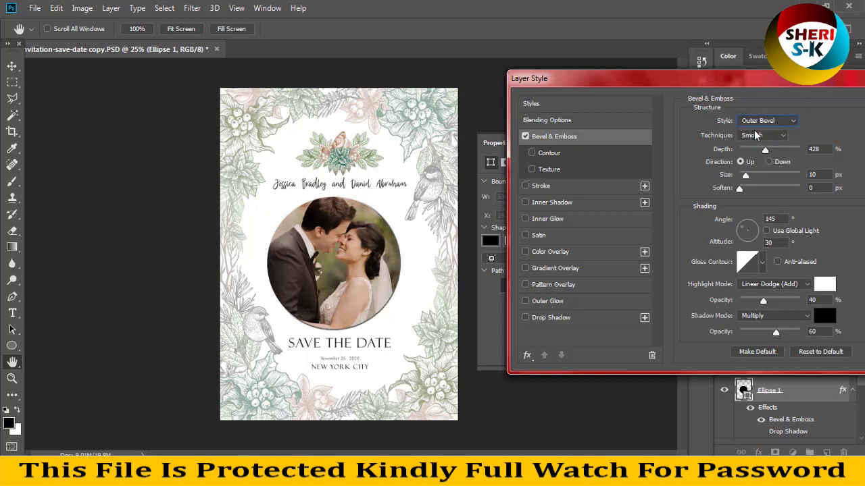